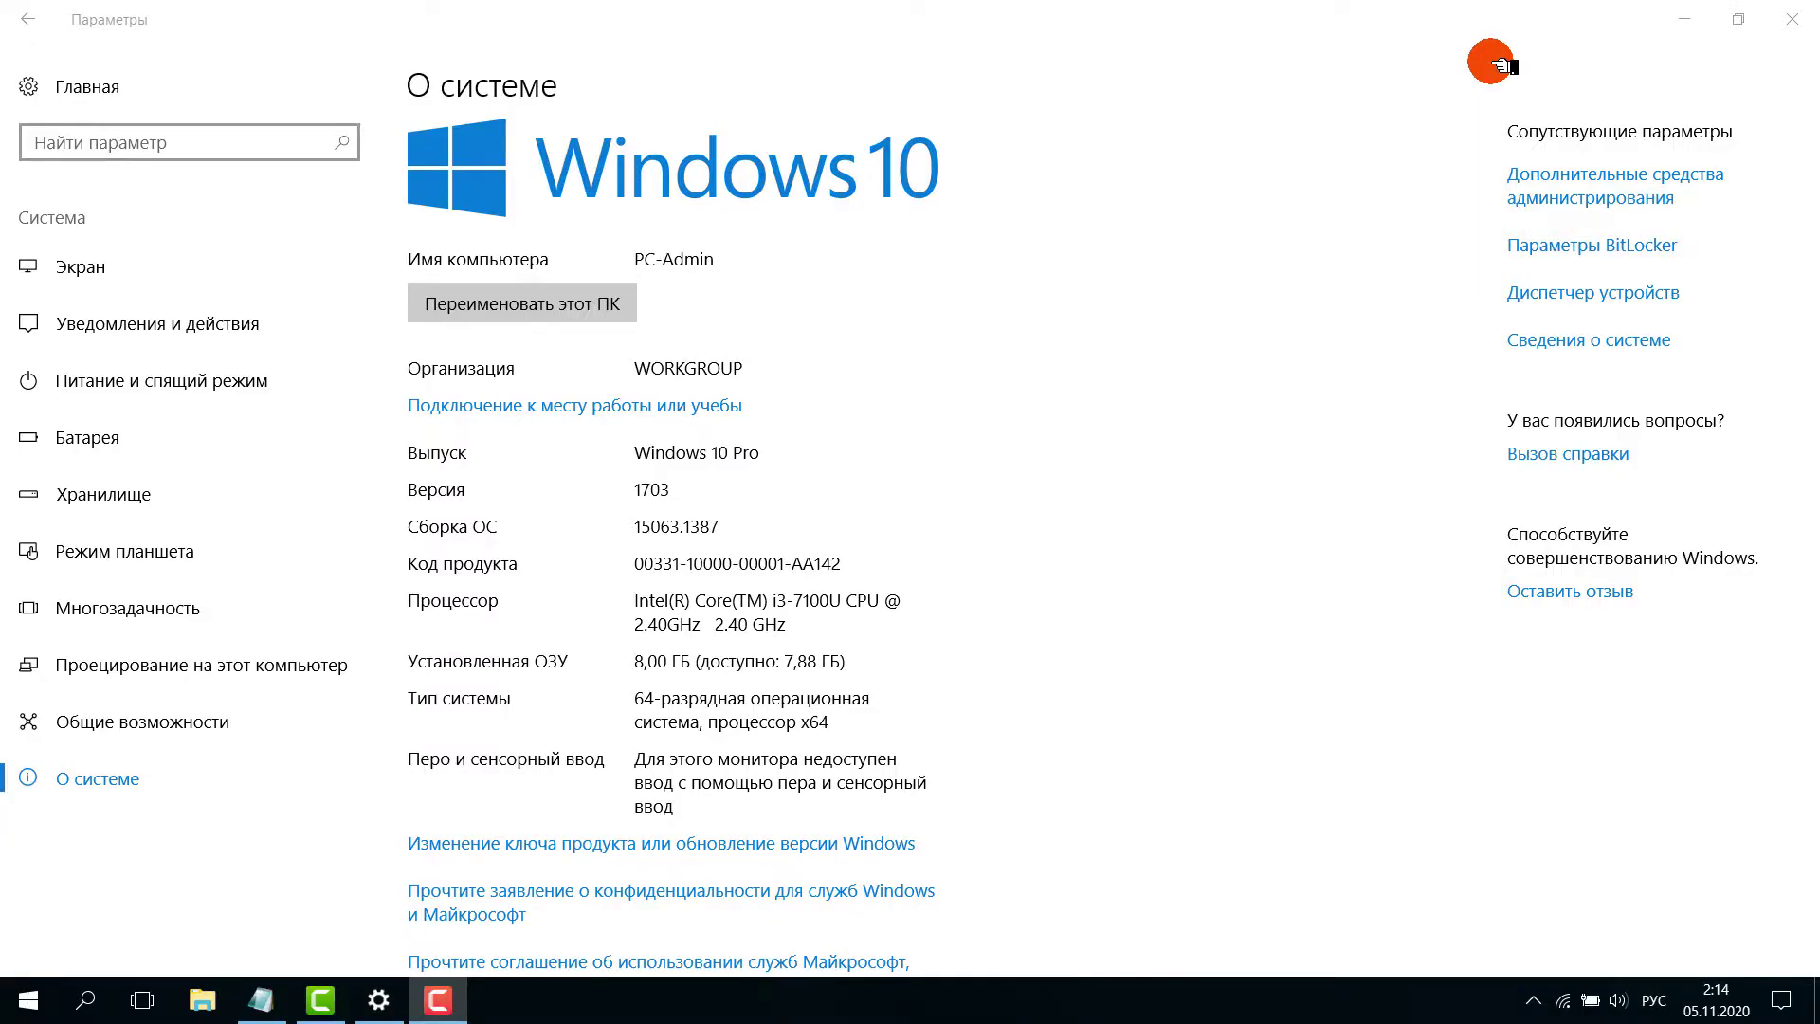
- Close the Settings window, empty the Recycle Bin and refresh the desktop
left_click(1792, 19)
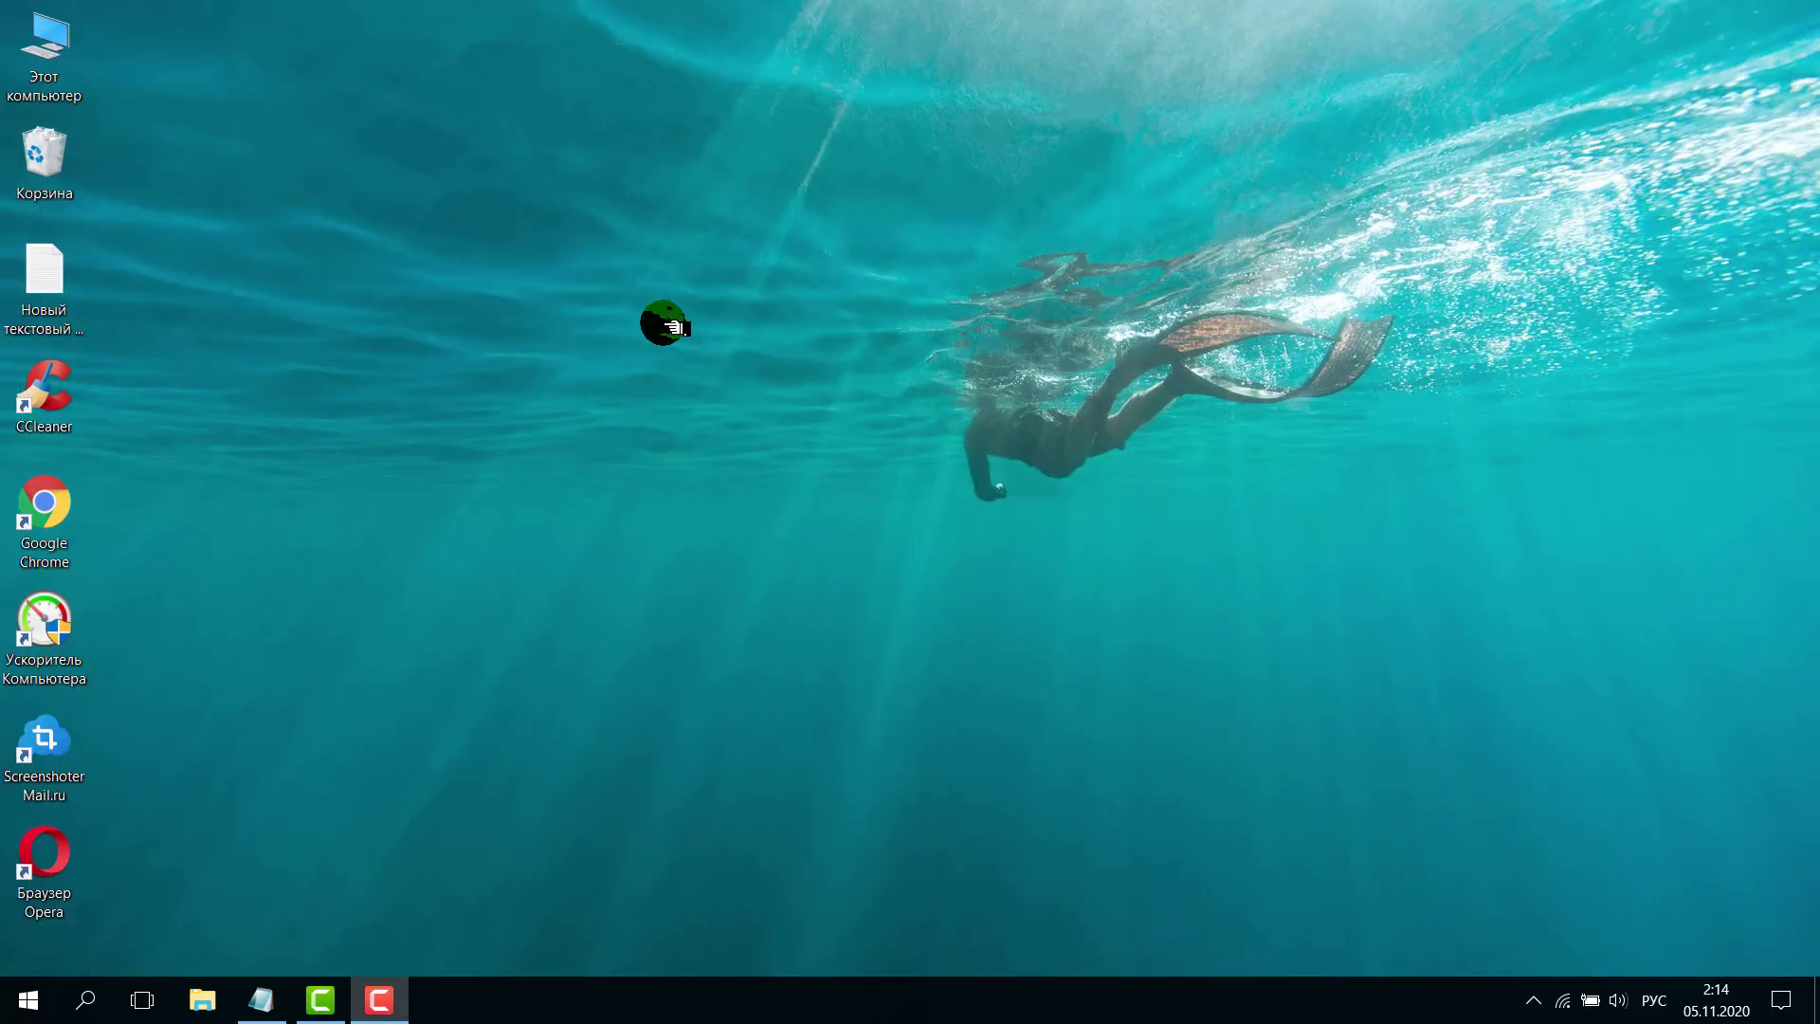
right_click(61, 154)
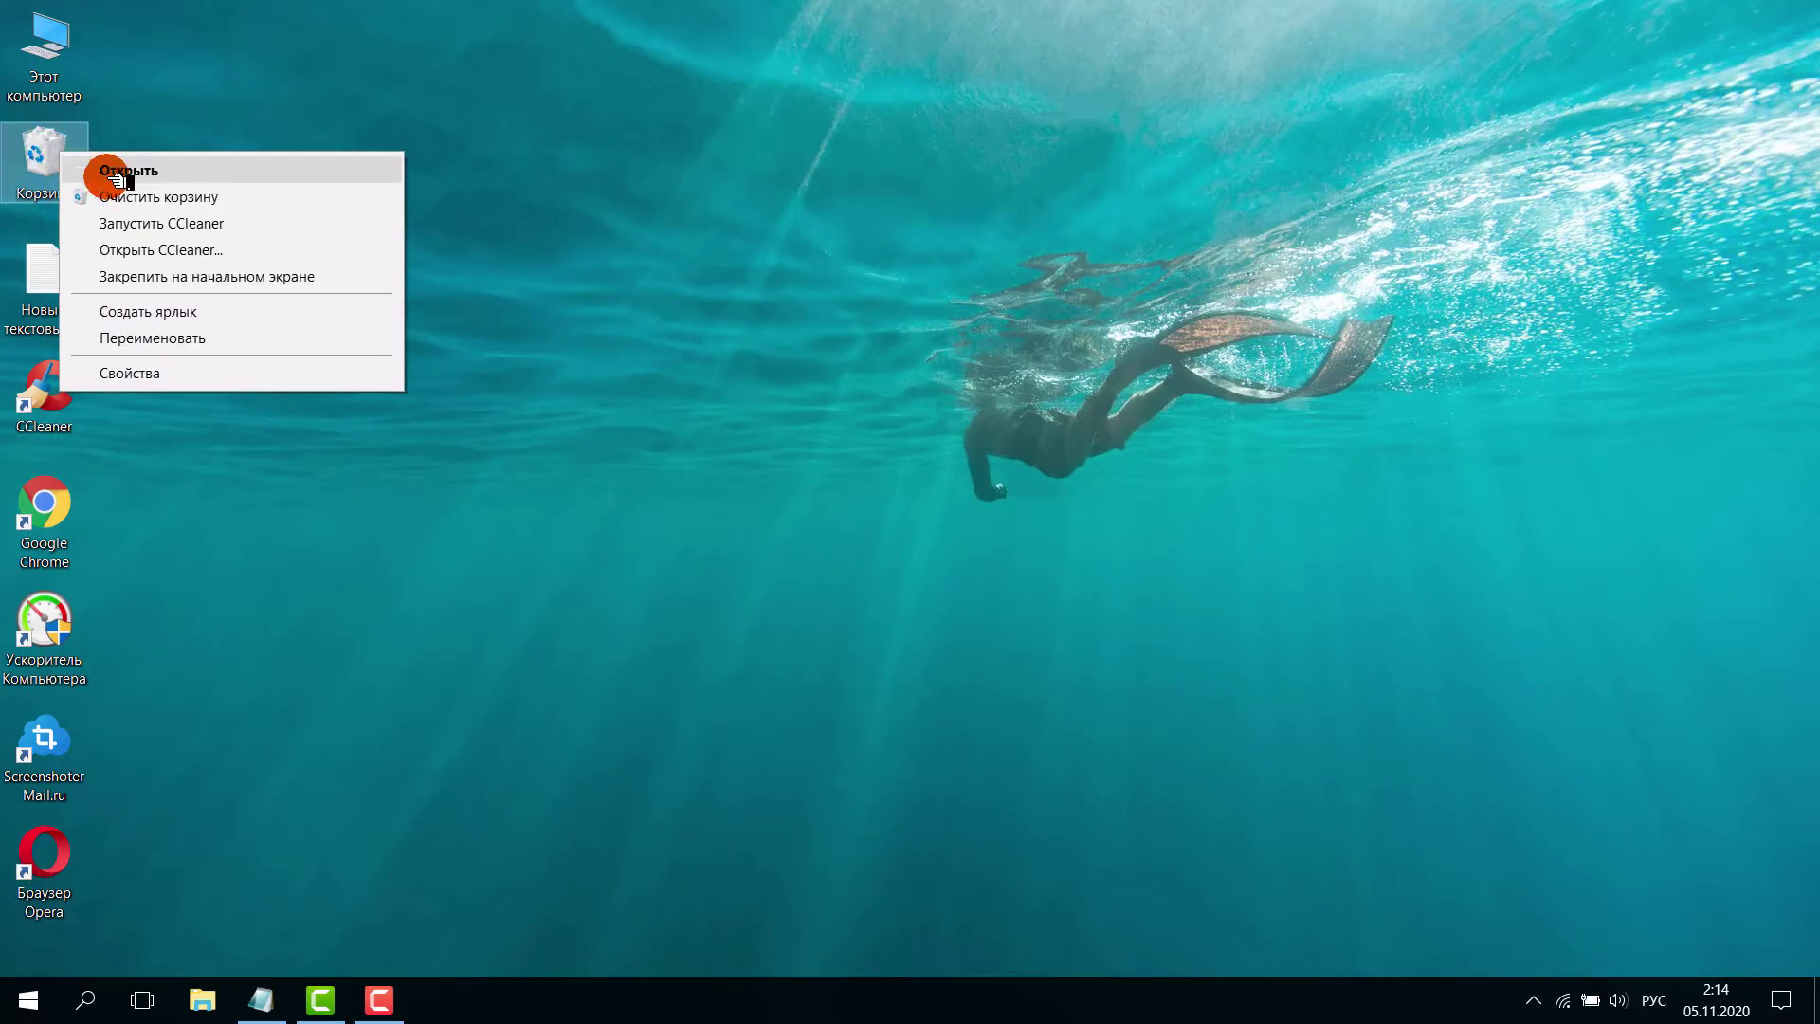
left_click(152, 196)
left_click(977, 582)
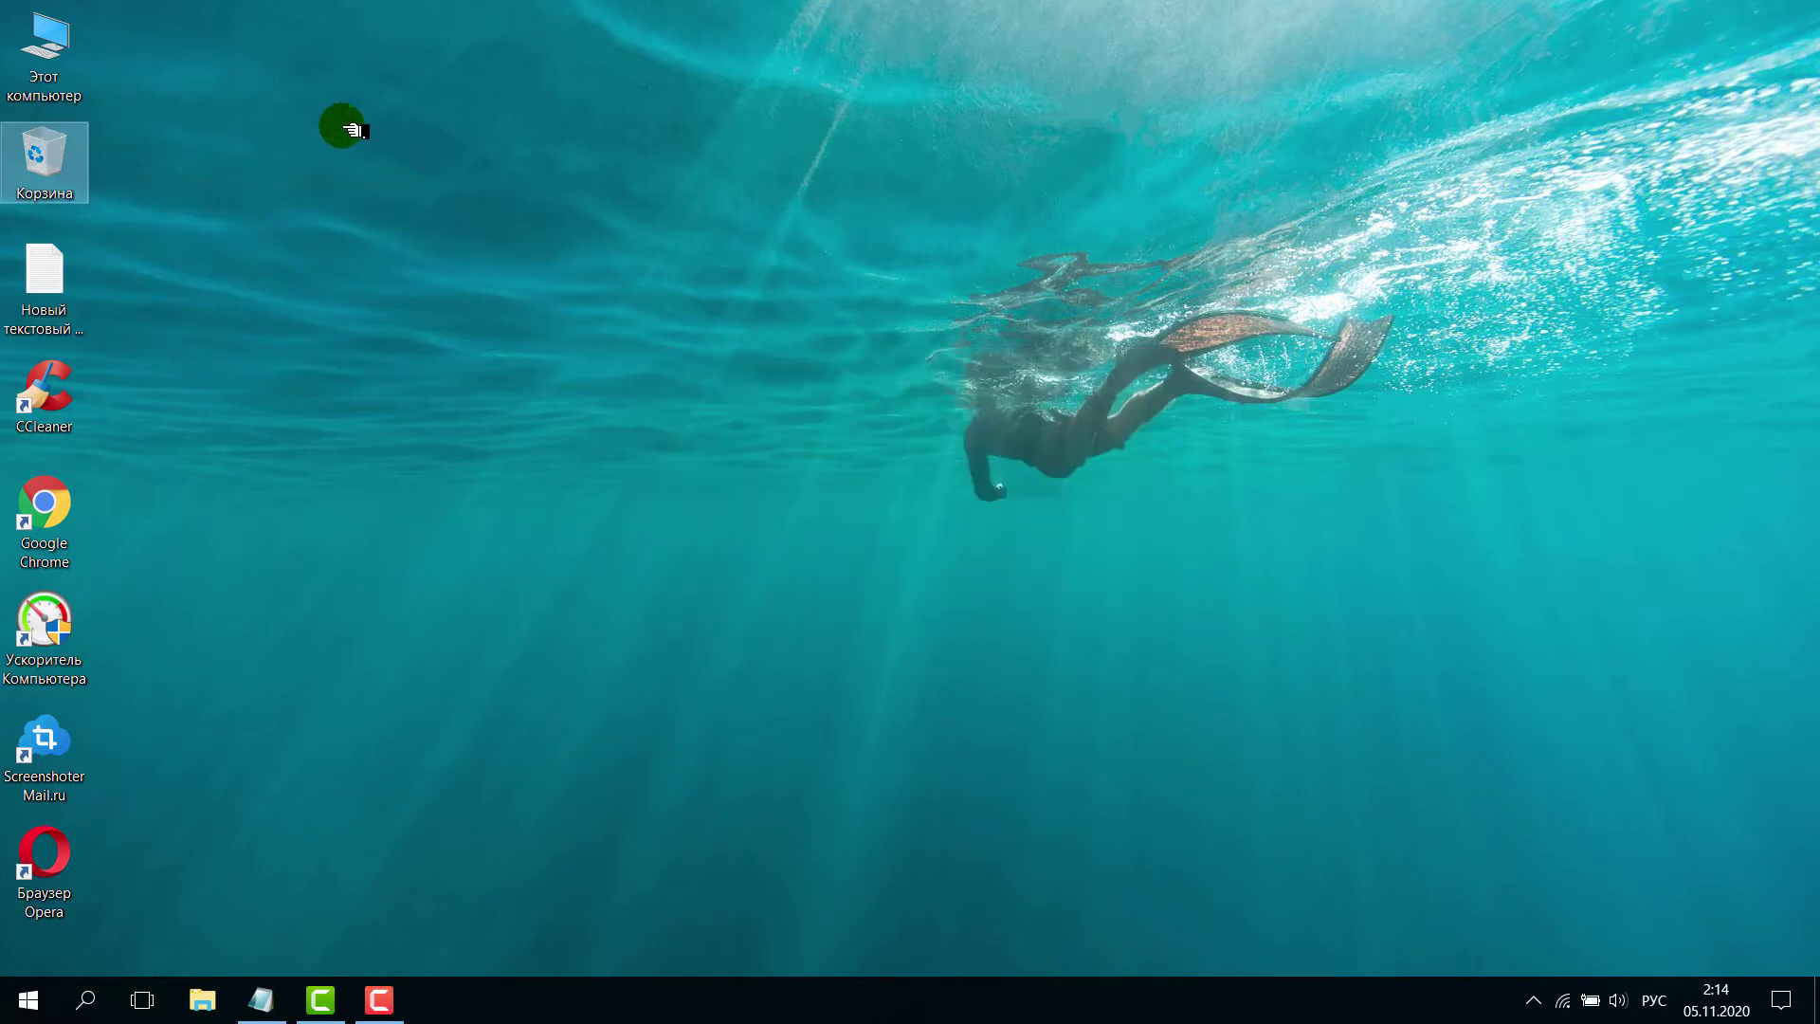
right_click(397, 204)
left_click(455, 281)
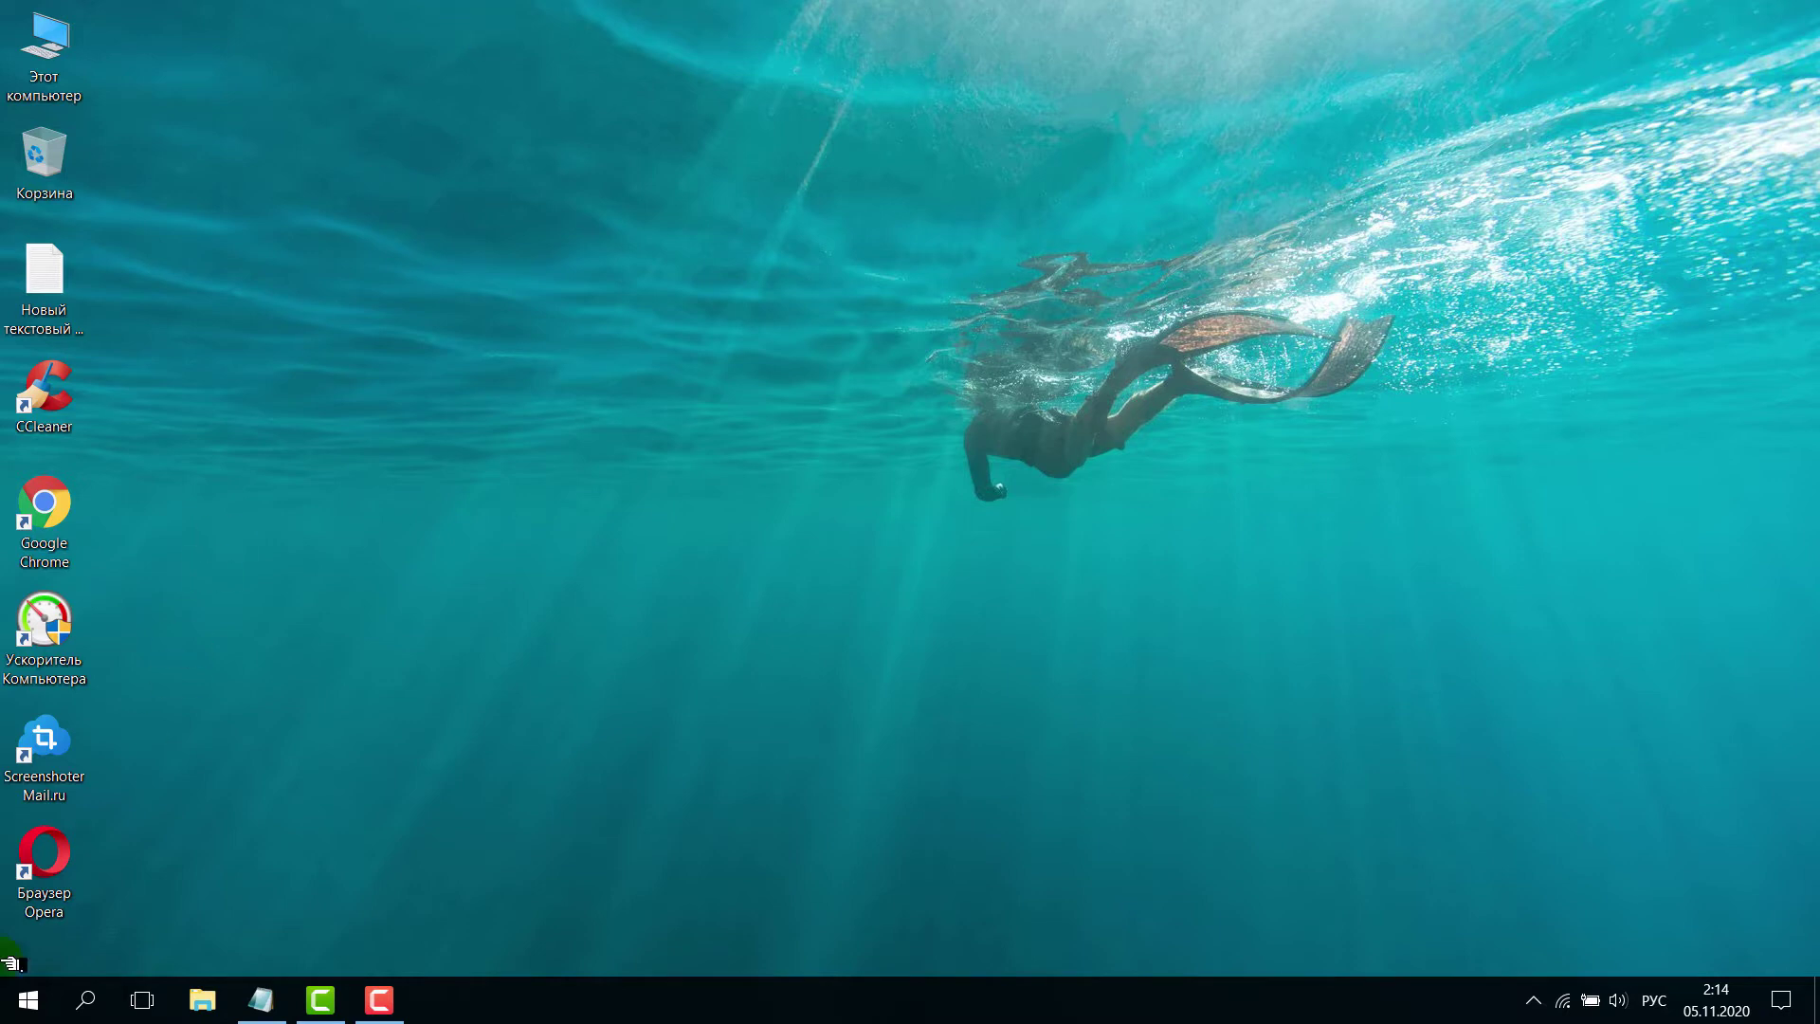
- Open the «О системе» page in the system section of Windows Settings
left_click(43, 1009)
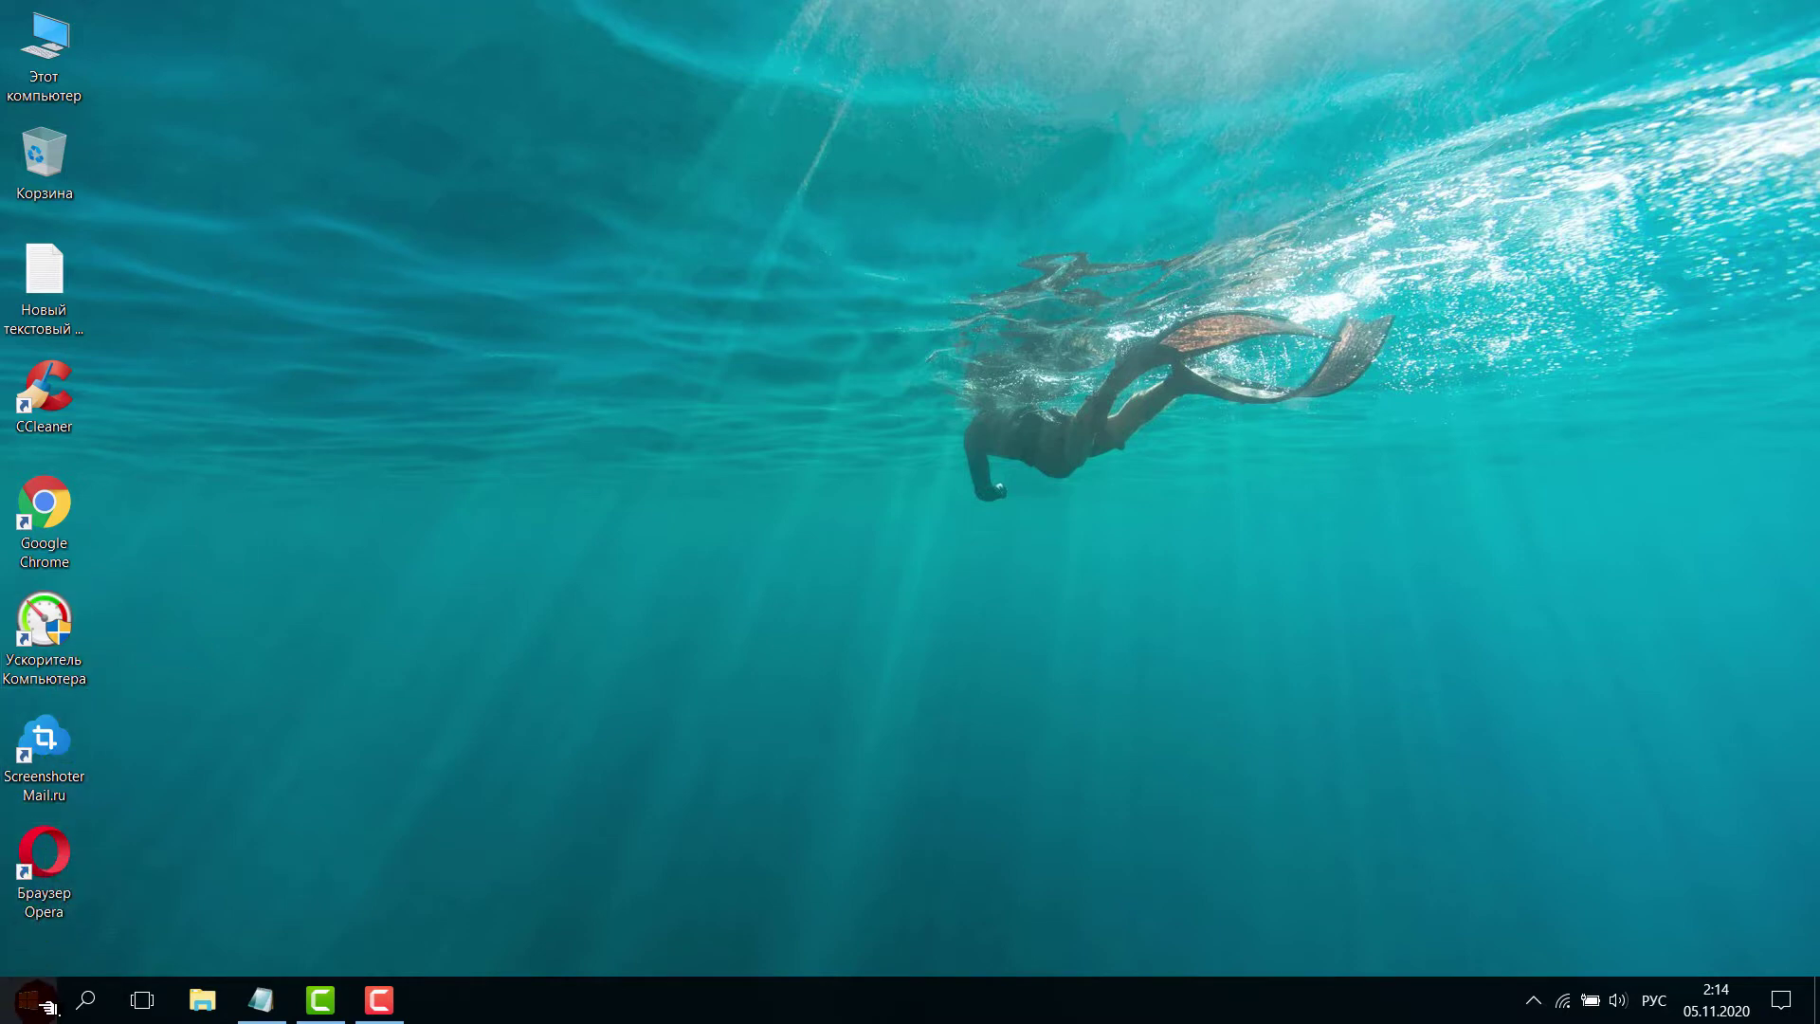
right_click(43, 1005)
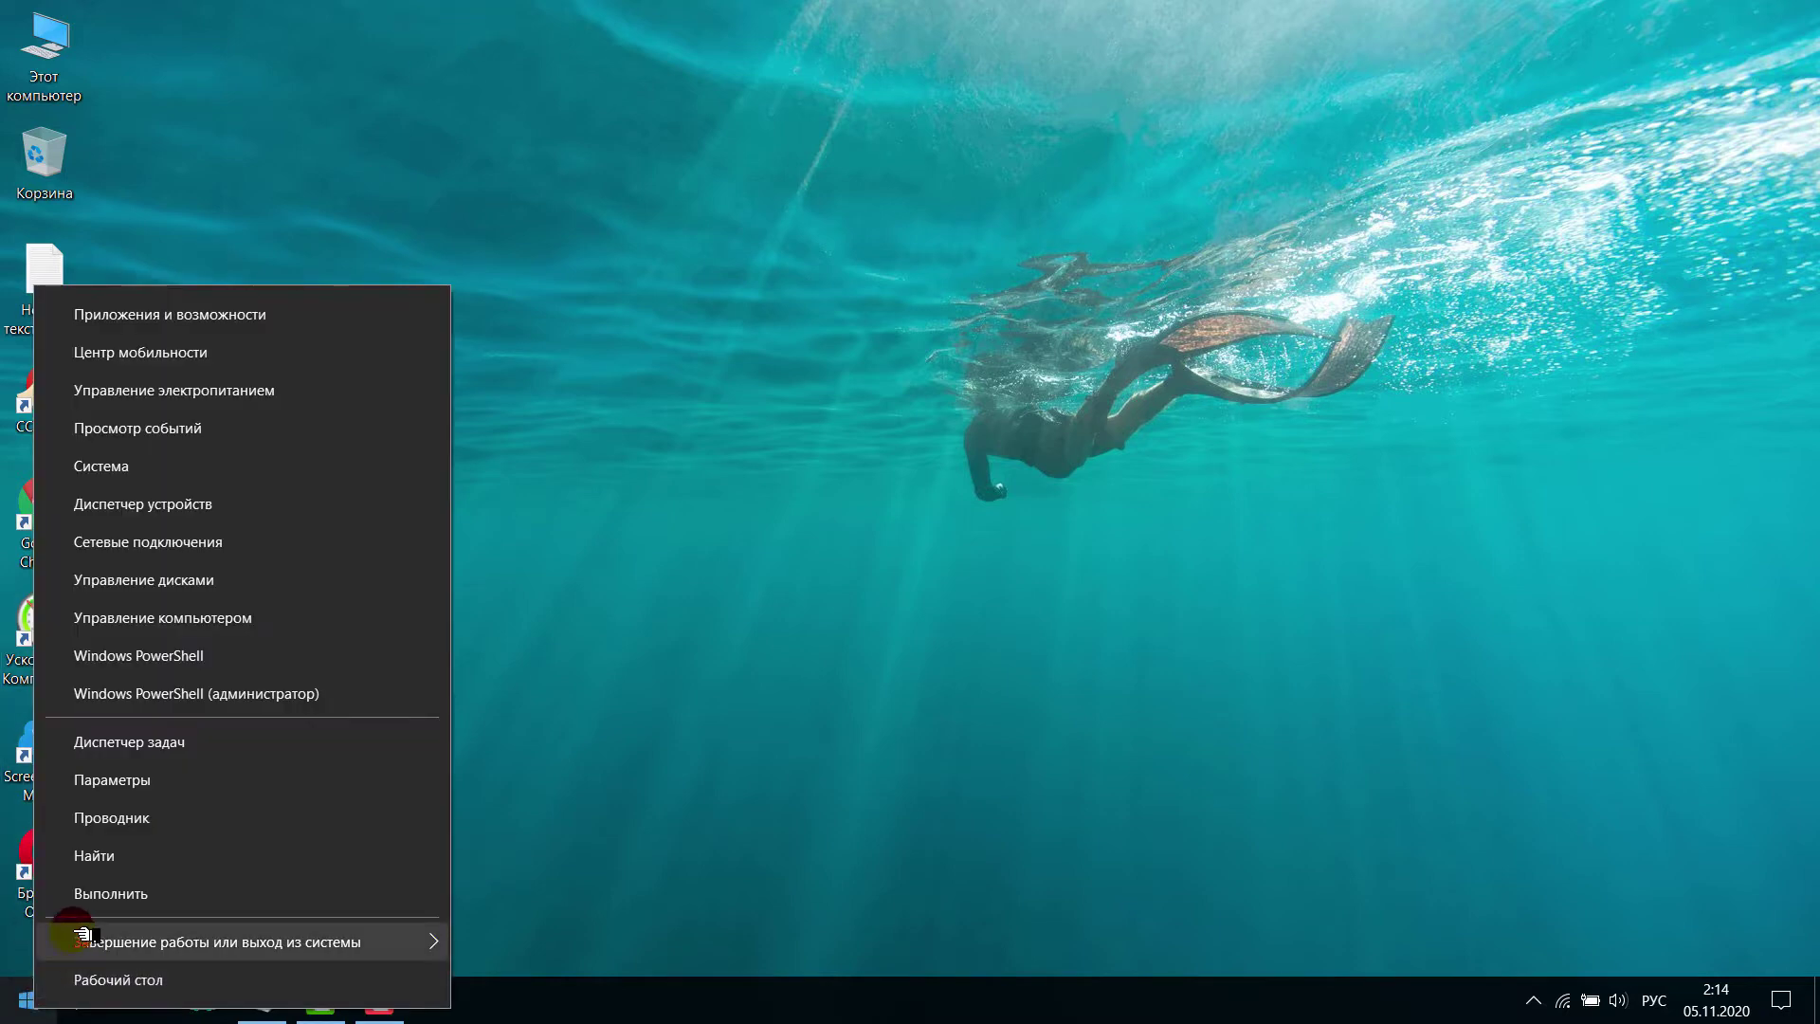
left_click(142, 785)
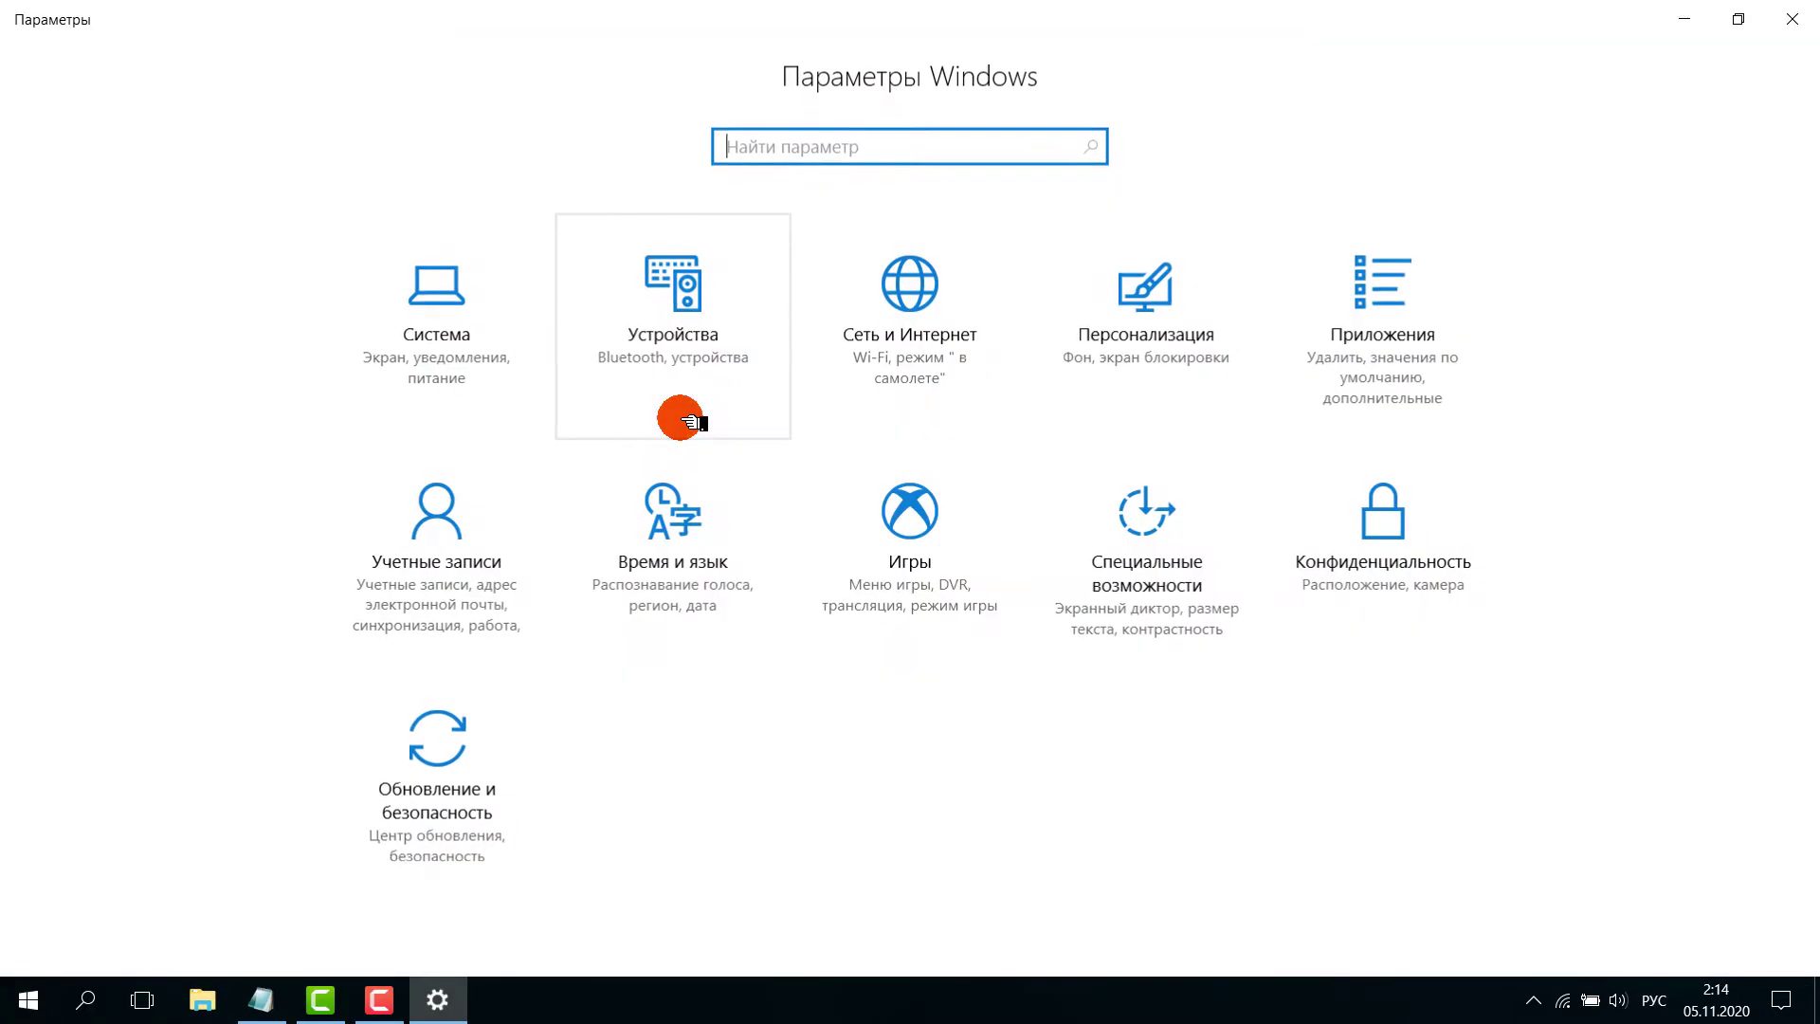
left_click(454, 316)
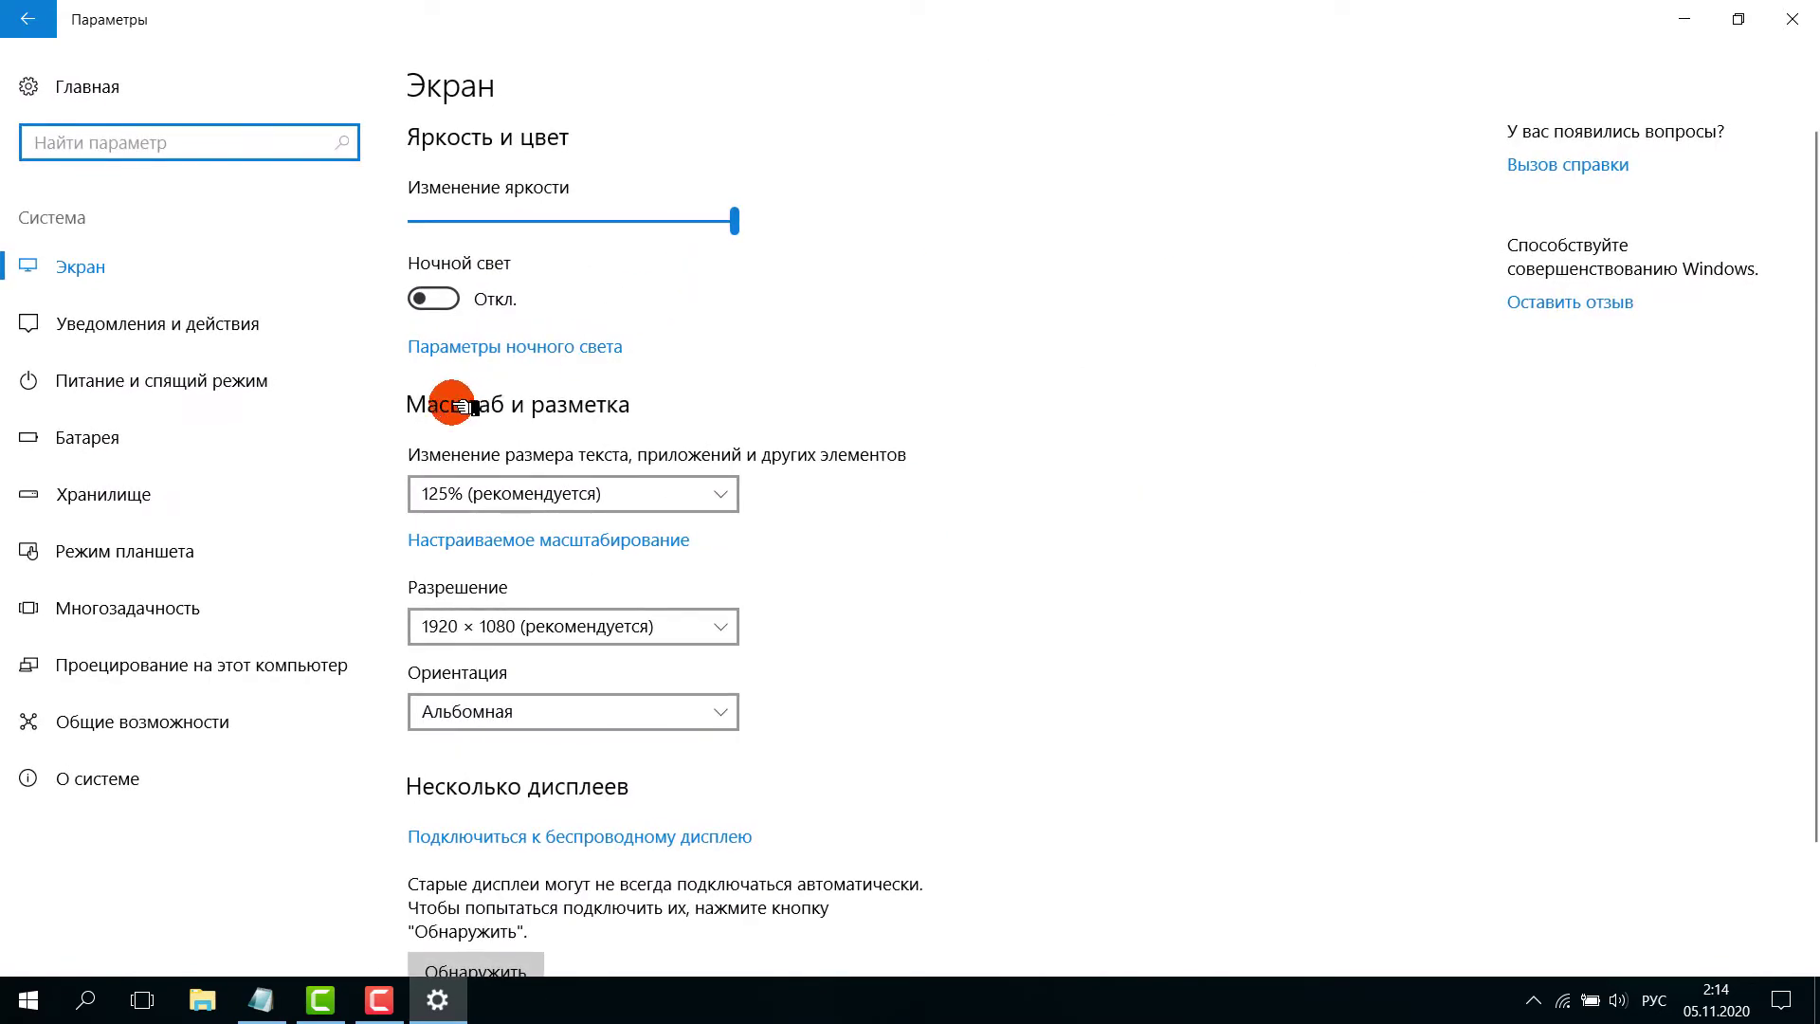
scroll(460, 406, "down", 3)
left_click(114, 778)
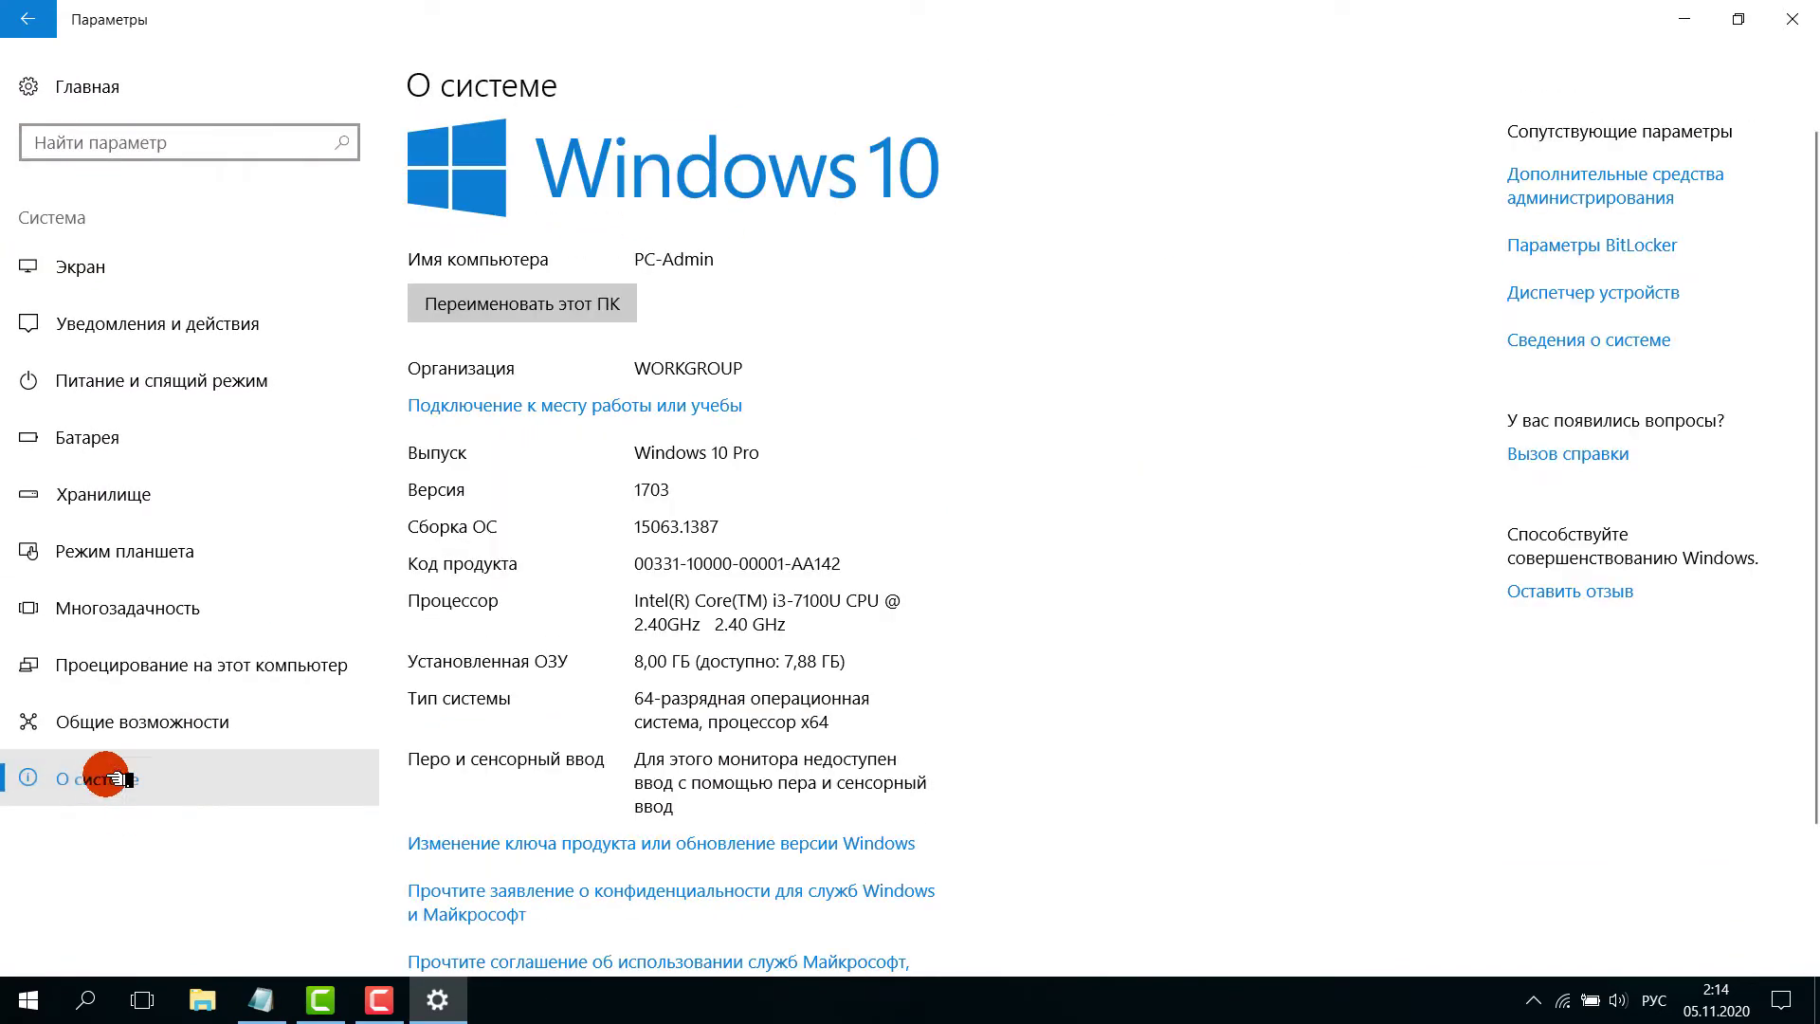
- Examine the computer's basic information in the Control Panel's system window and the full specifications on the «О системе» page
left_click(1525, 347)
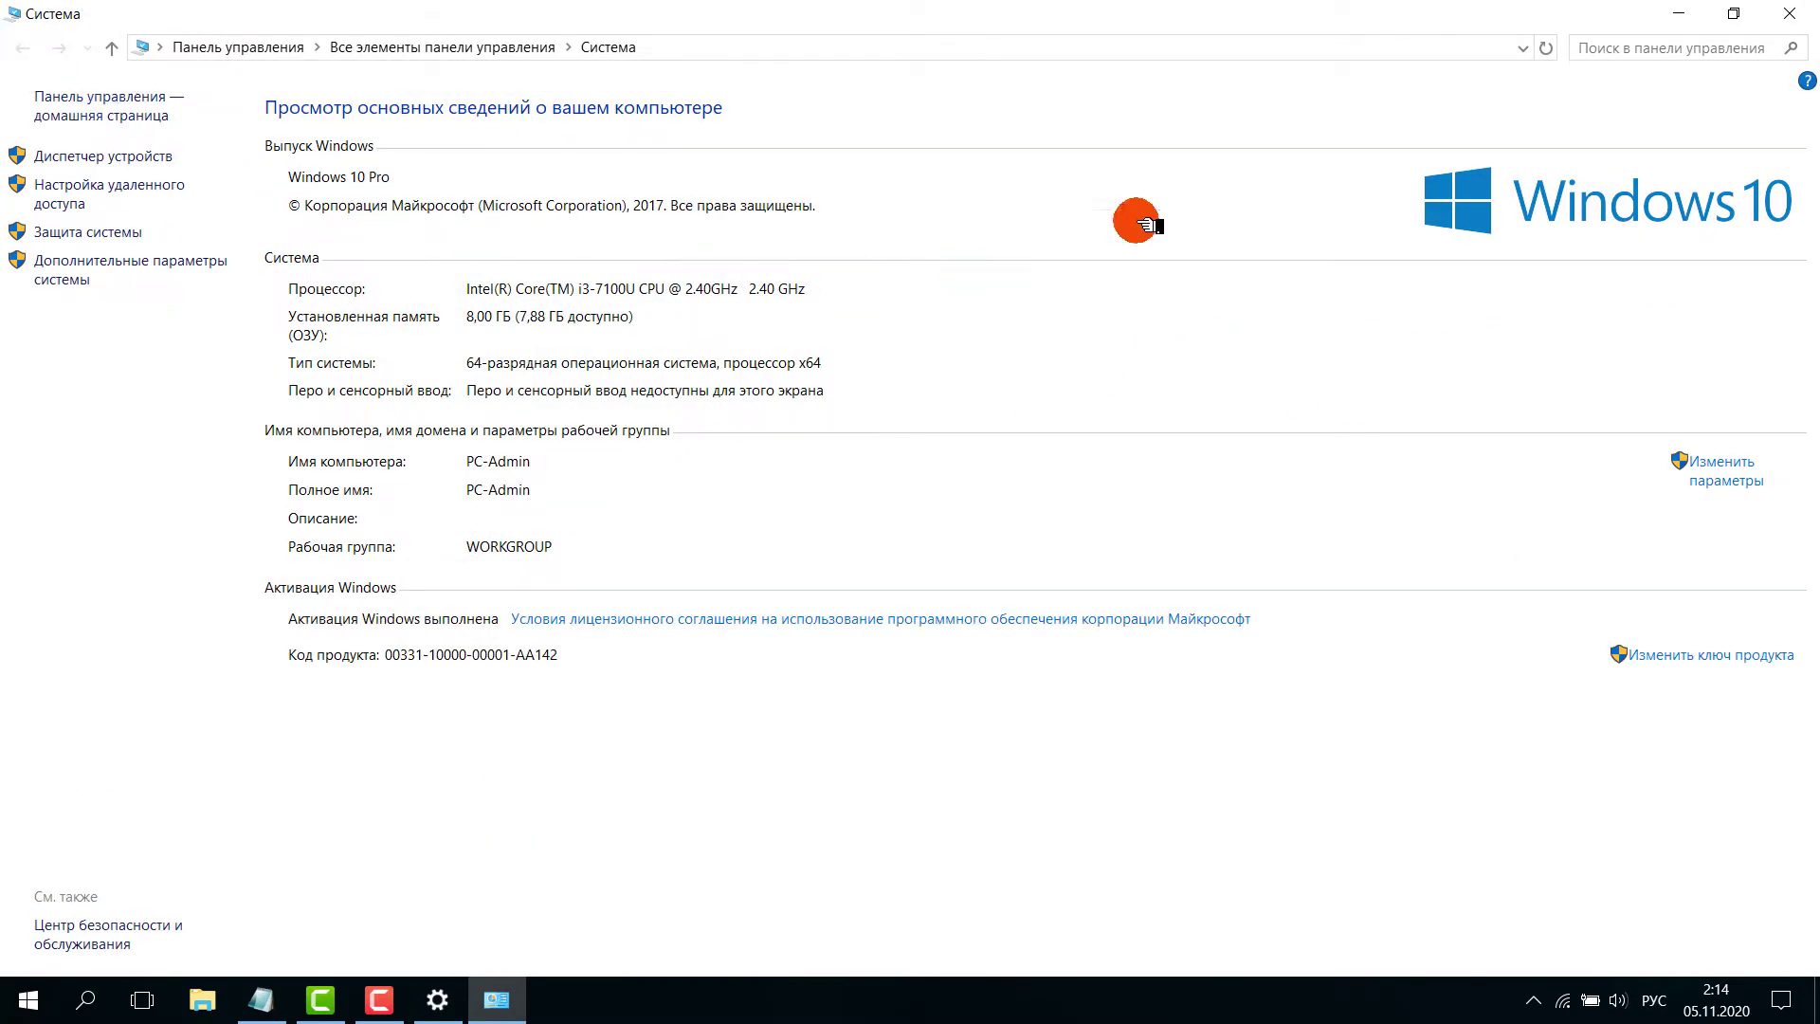
left_click(1792, 11)
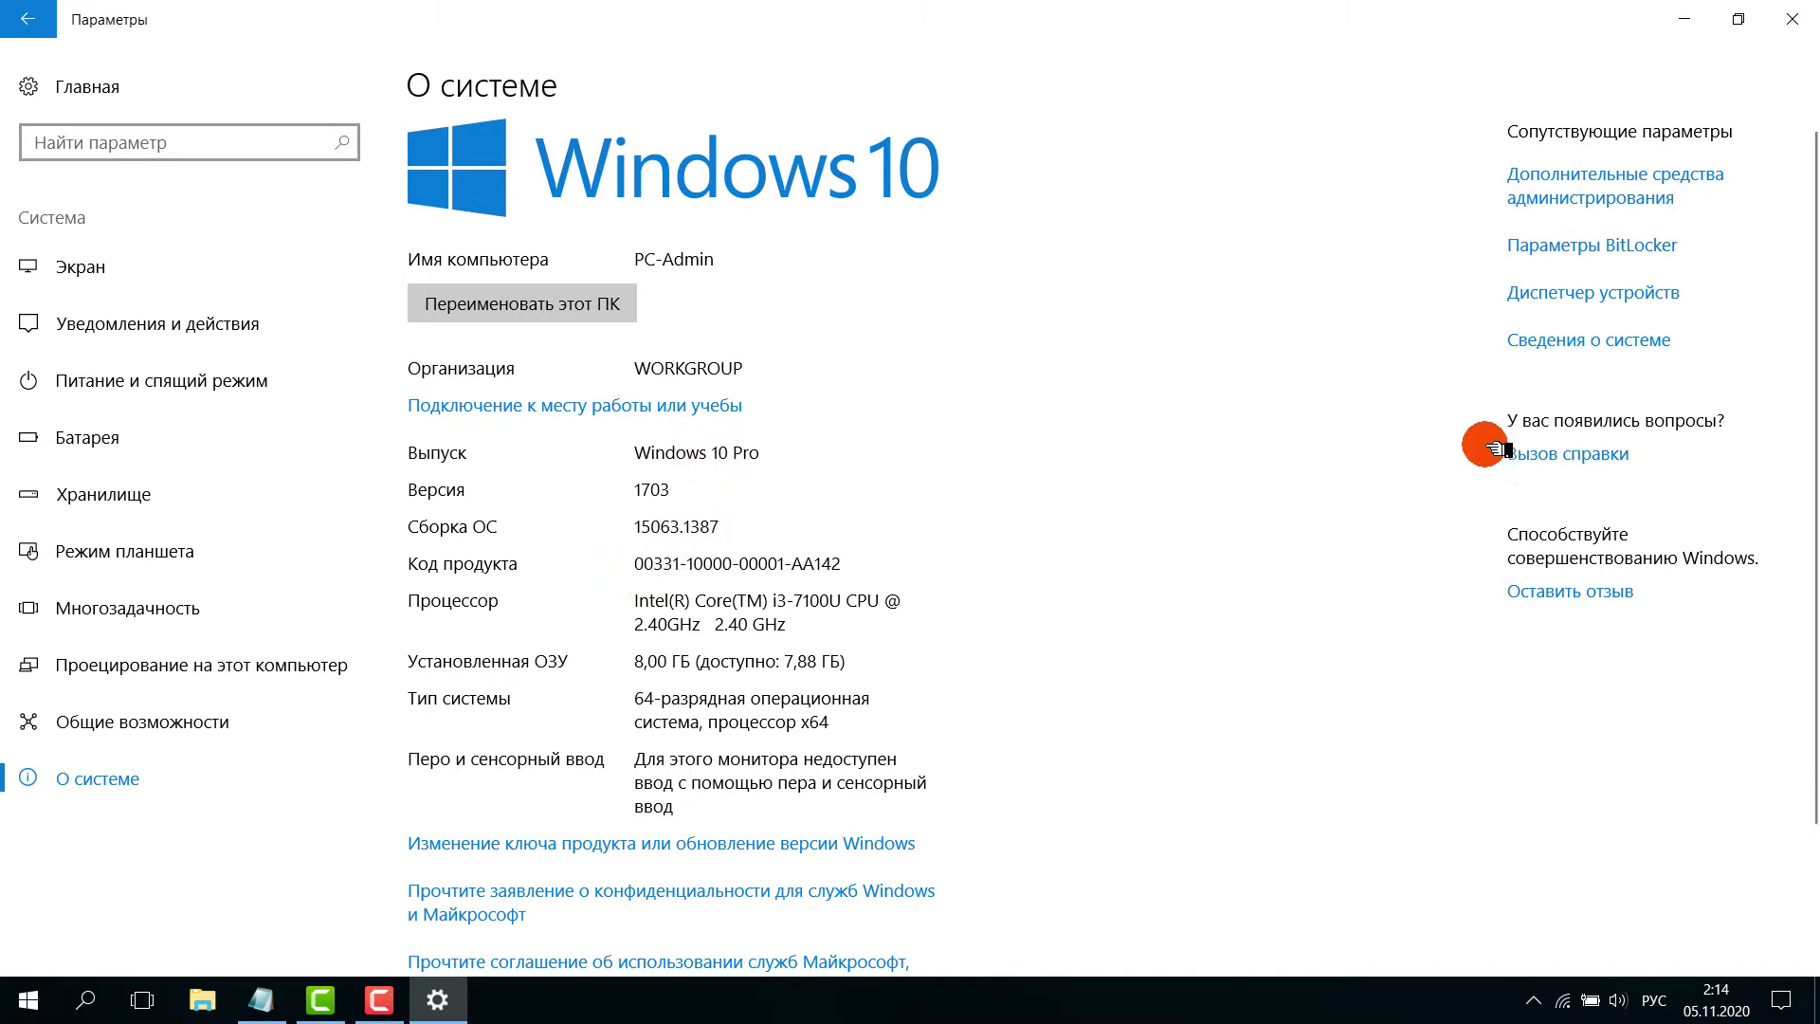
left_click(1540, 353)
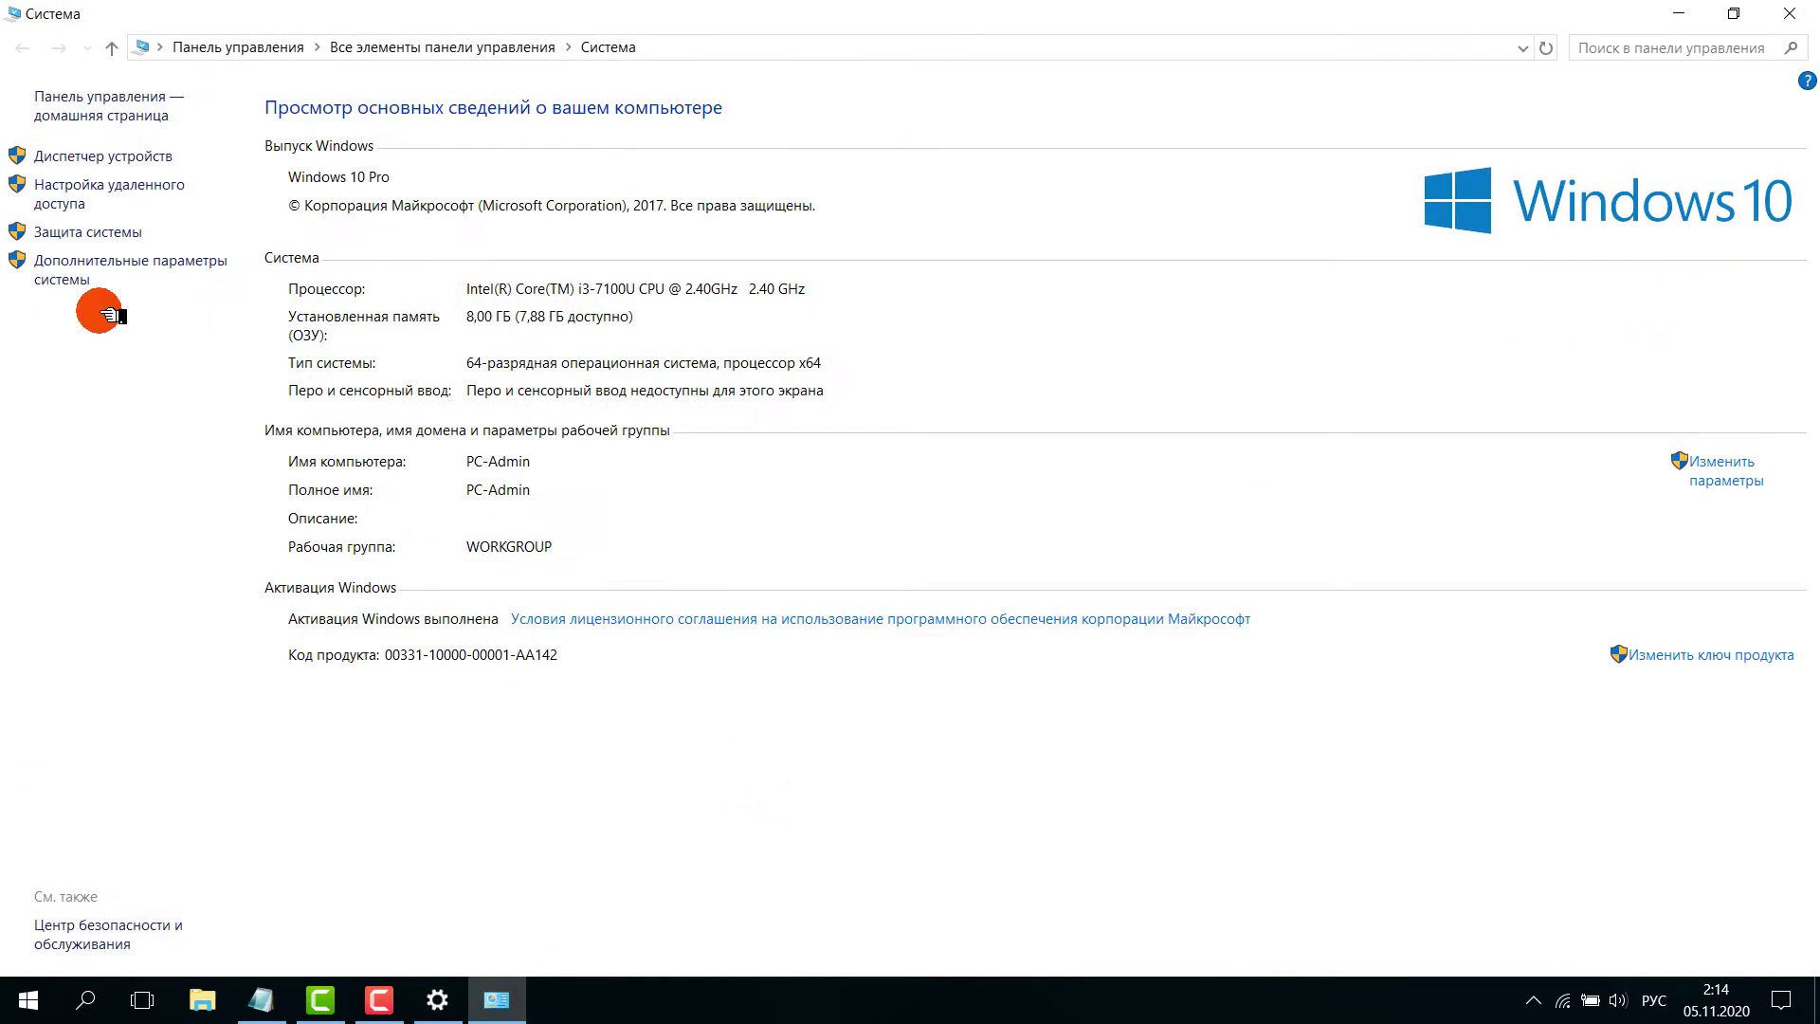
left_click(1789, 13)
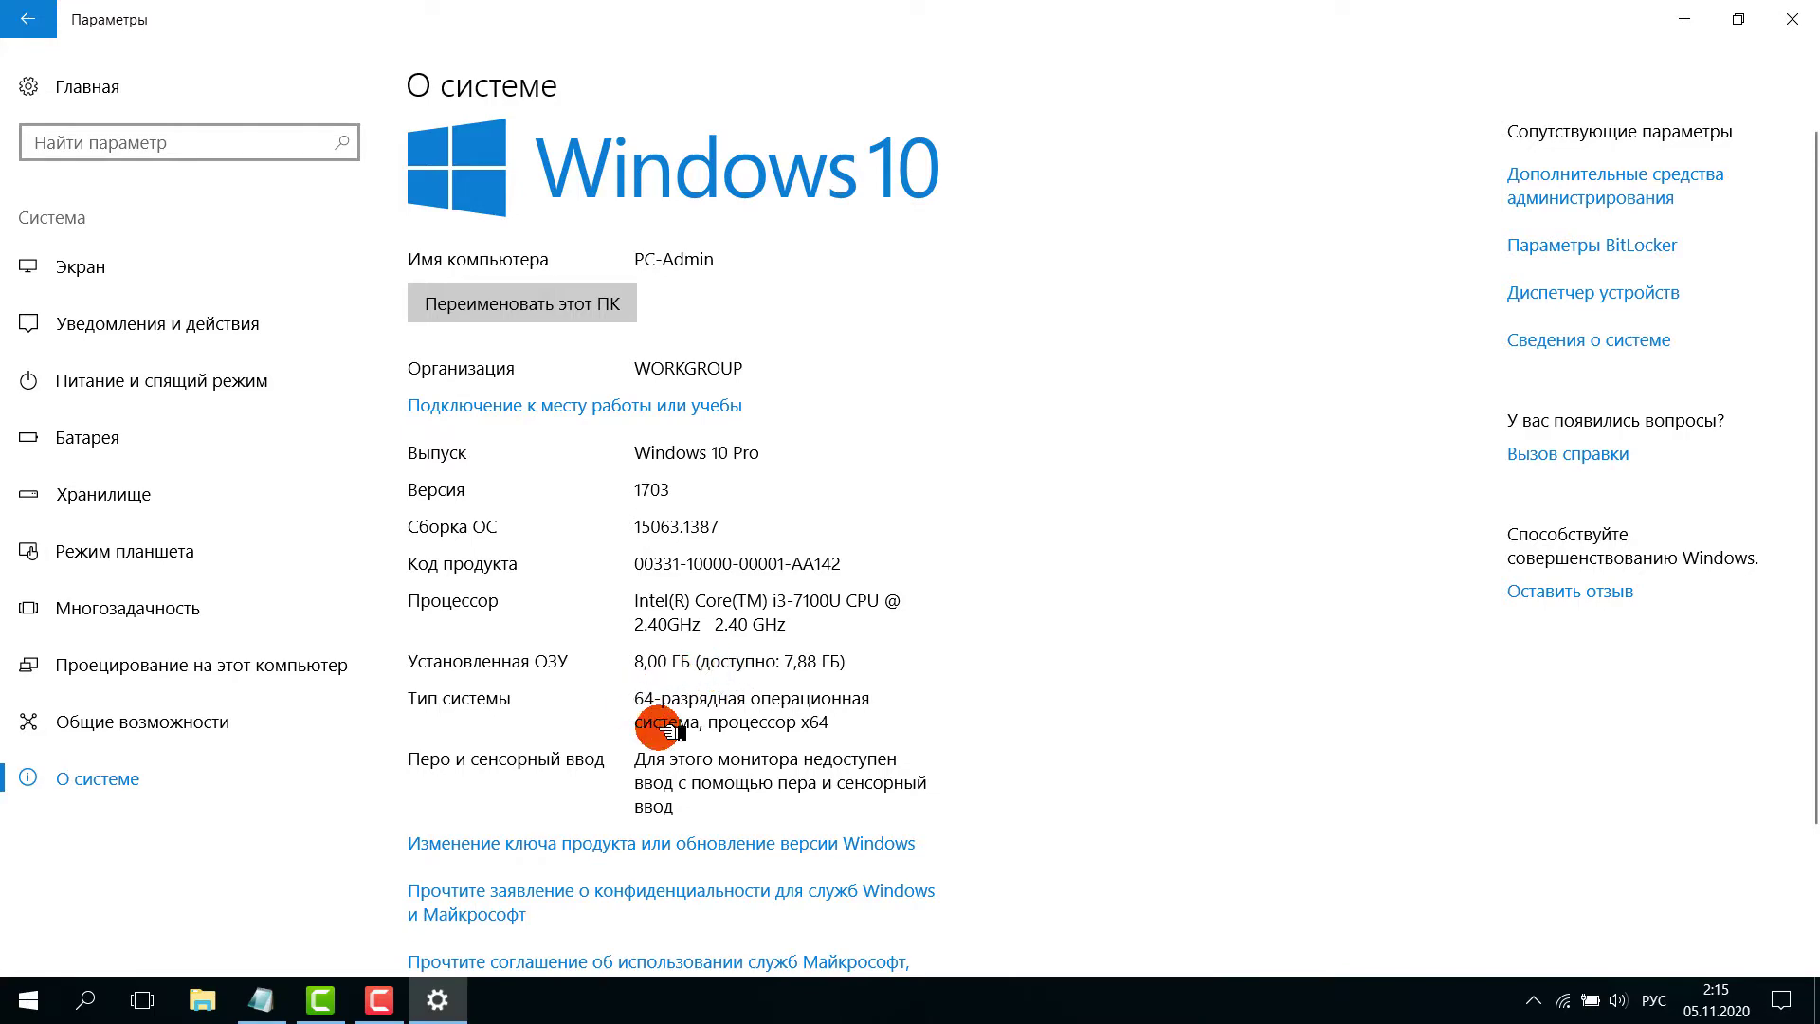
scroll(953, 611, "down", 3)
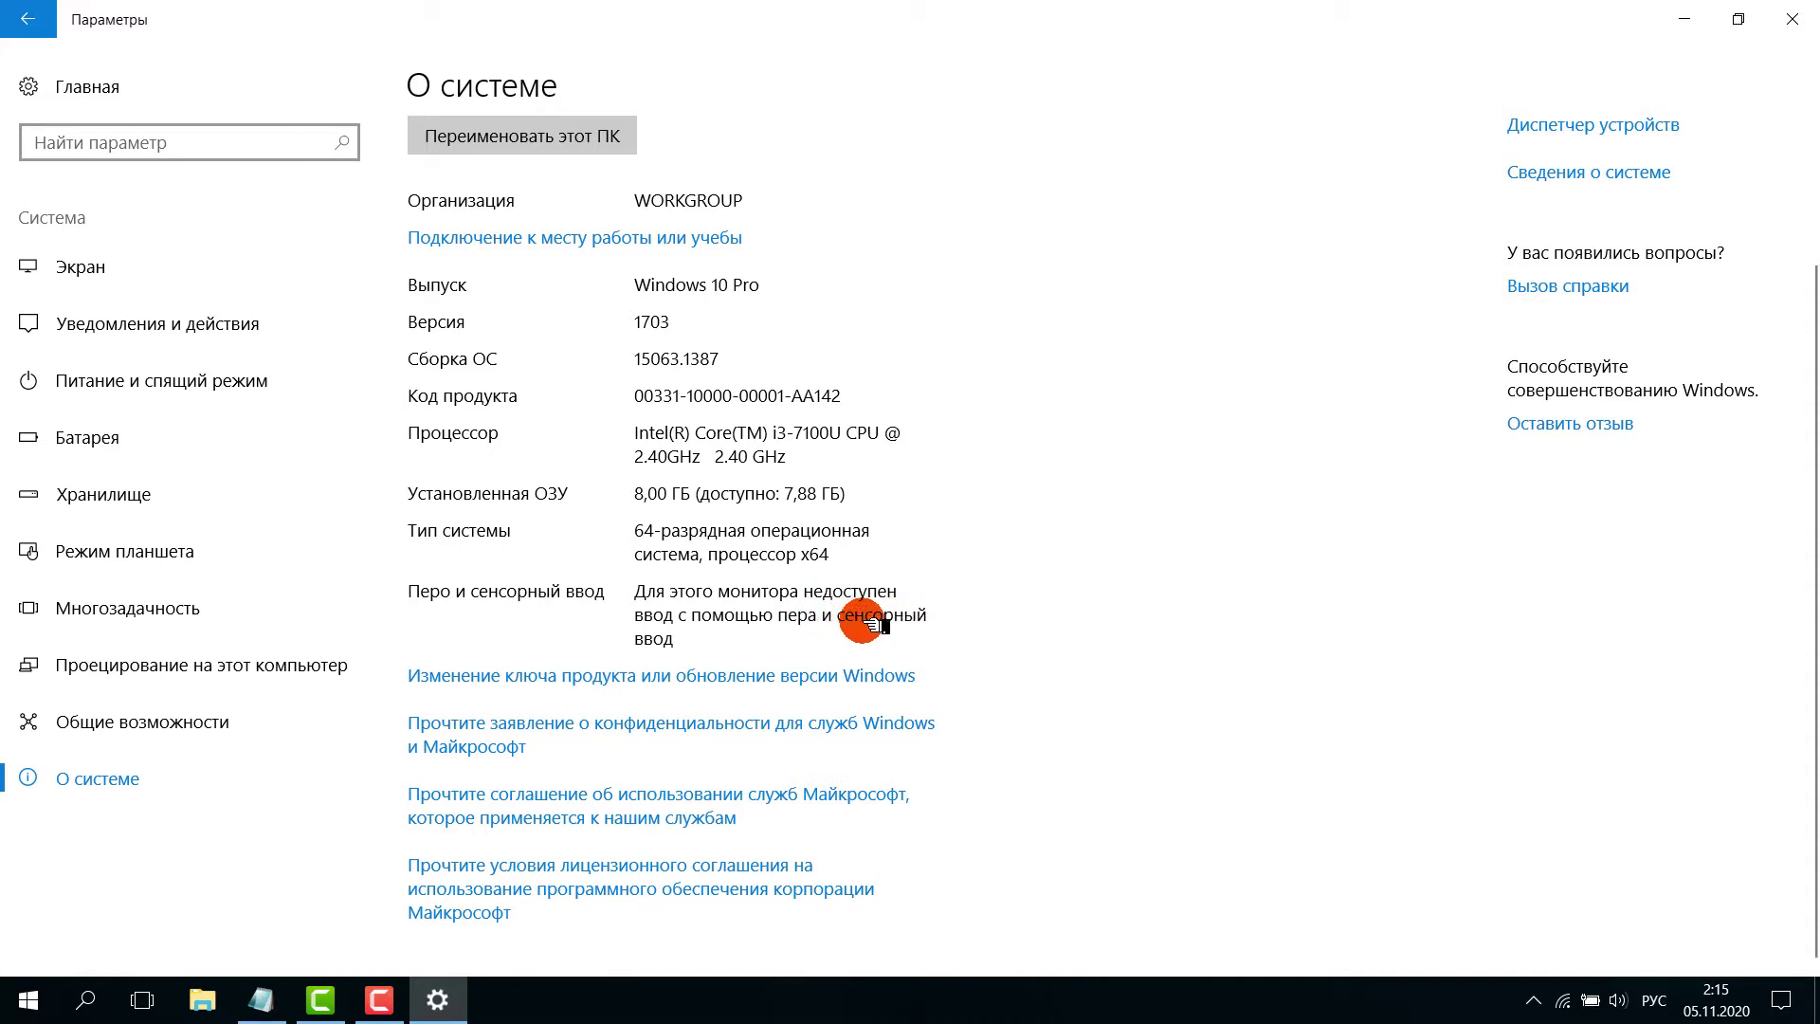
scroll(863, 624, "up", 3)
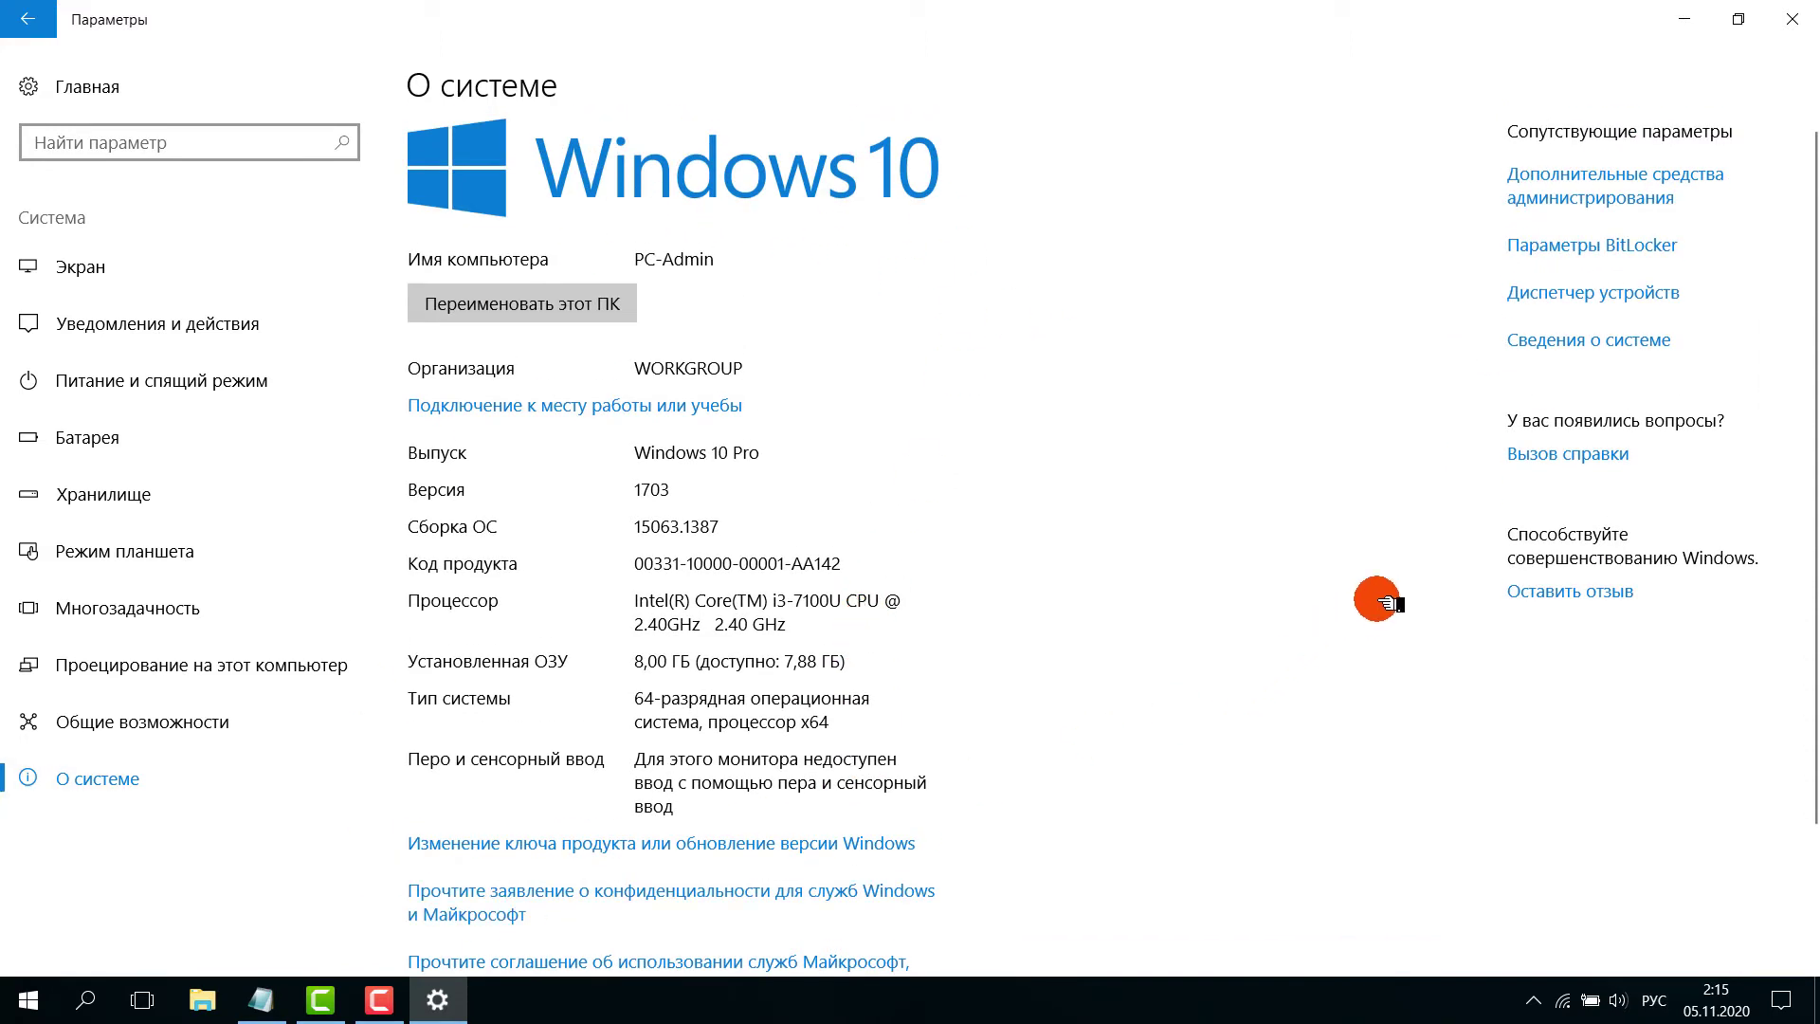
- Inspect the processors listed in Device Manager, reached from the basic system information, and close Device Manager
left_click(1547, 341)
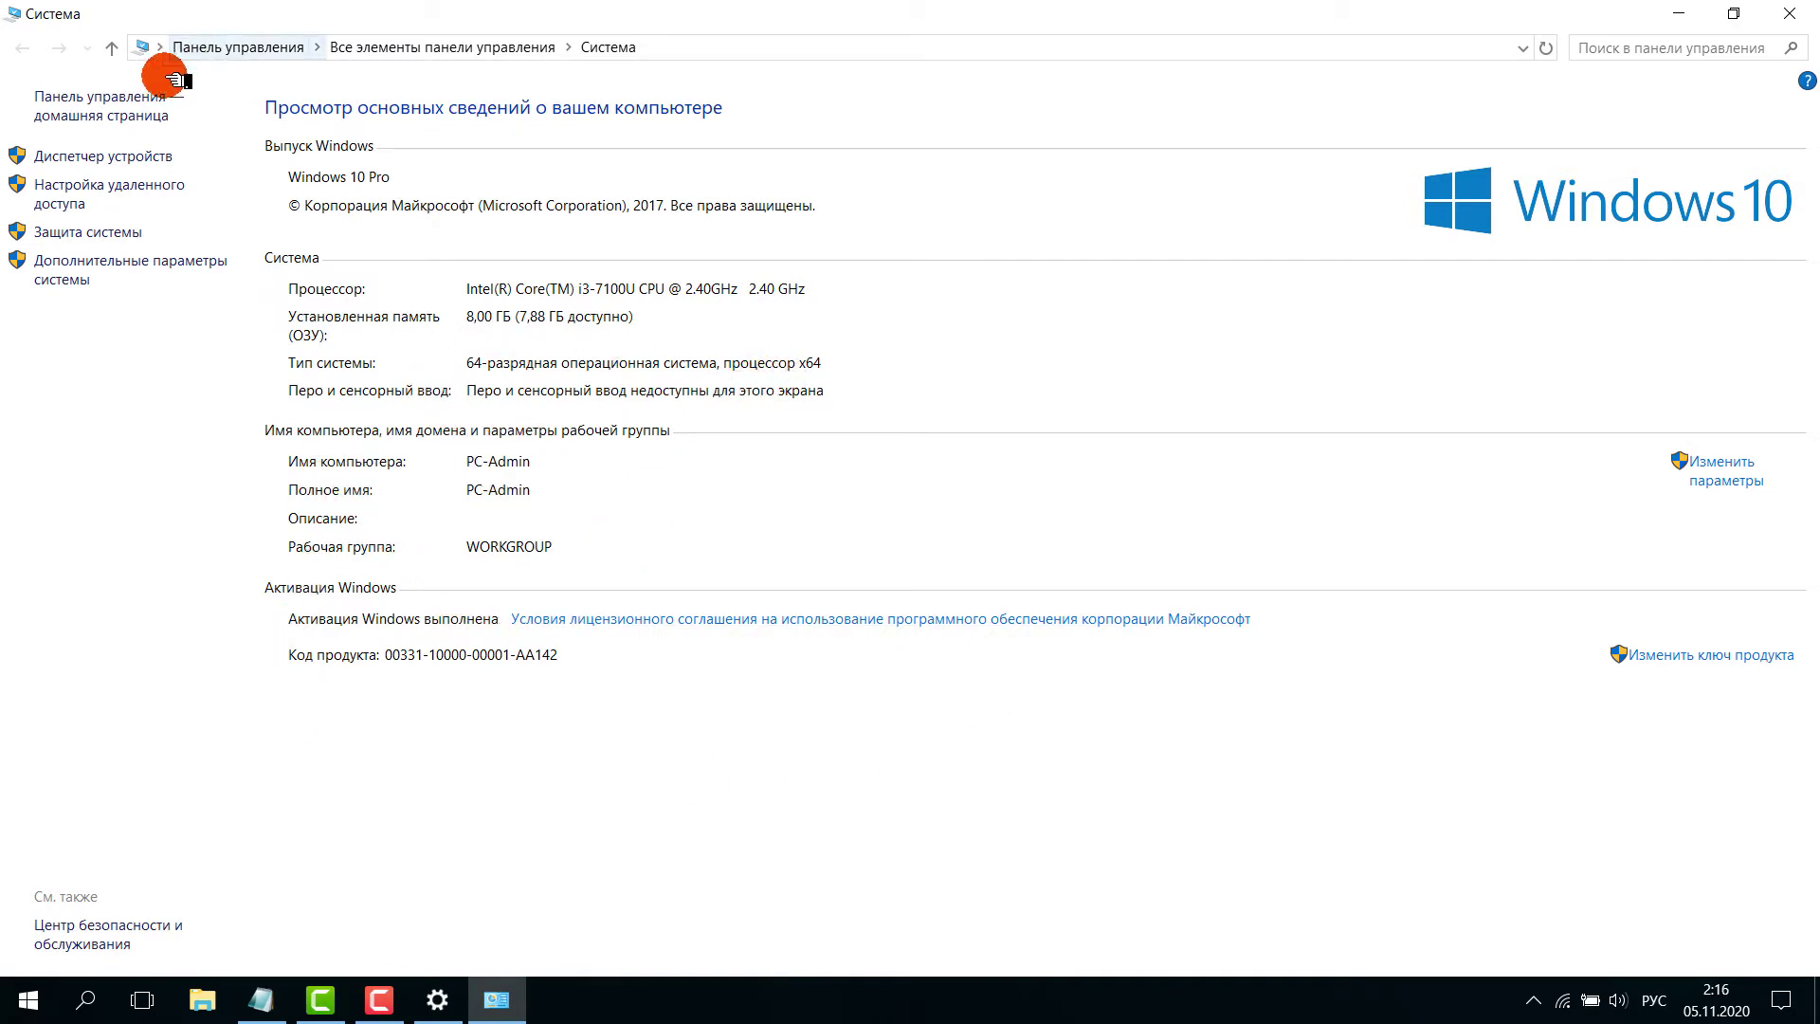
left_click(111, 157)
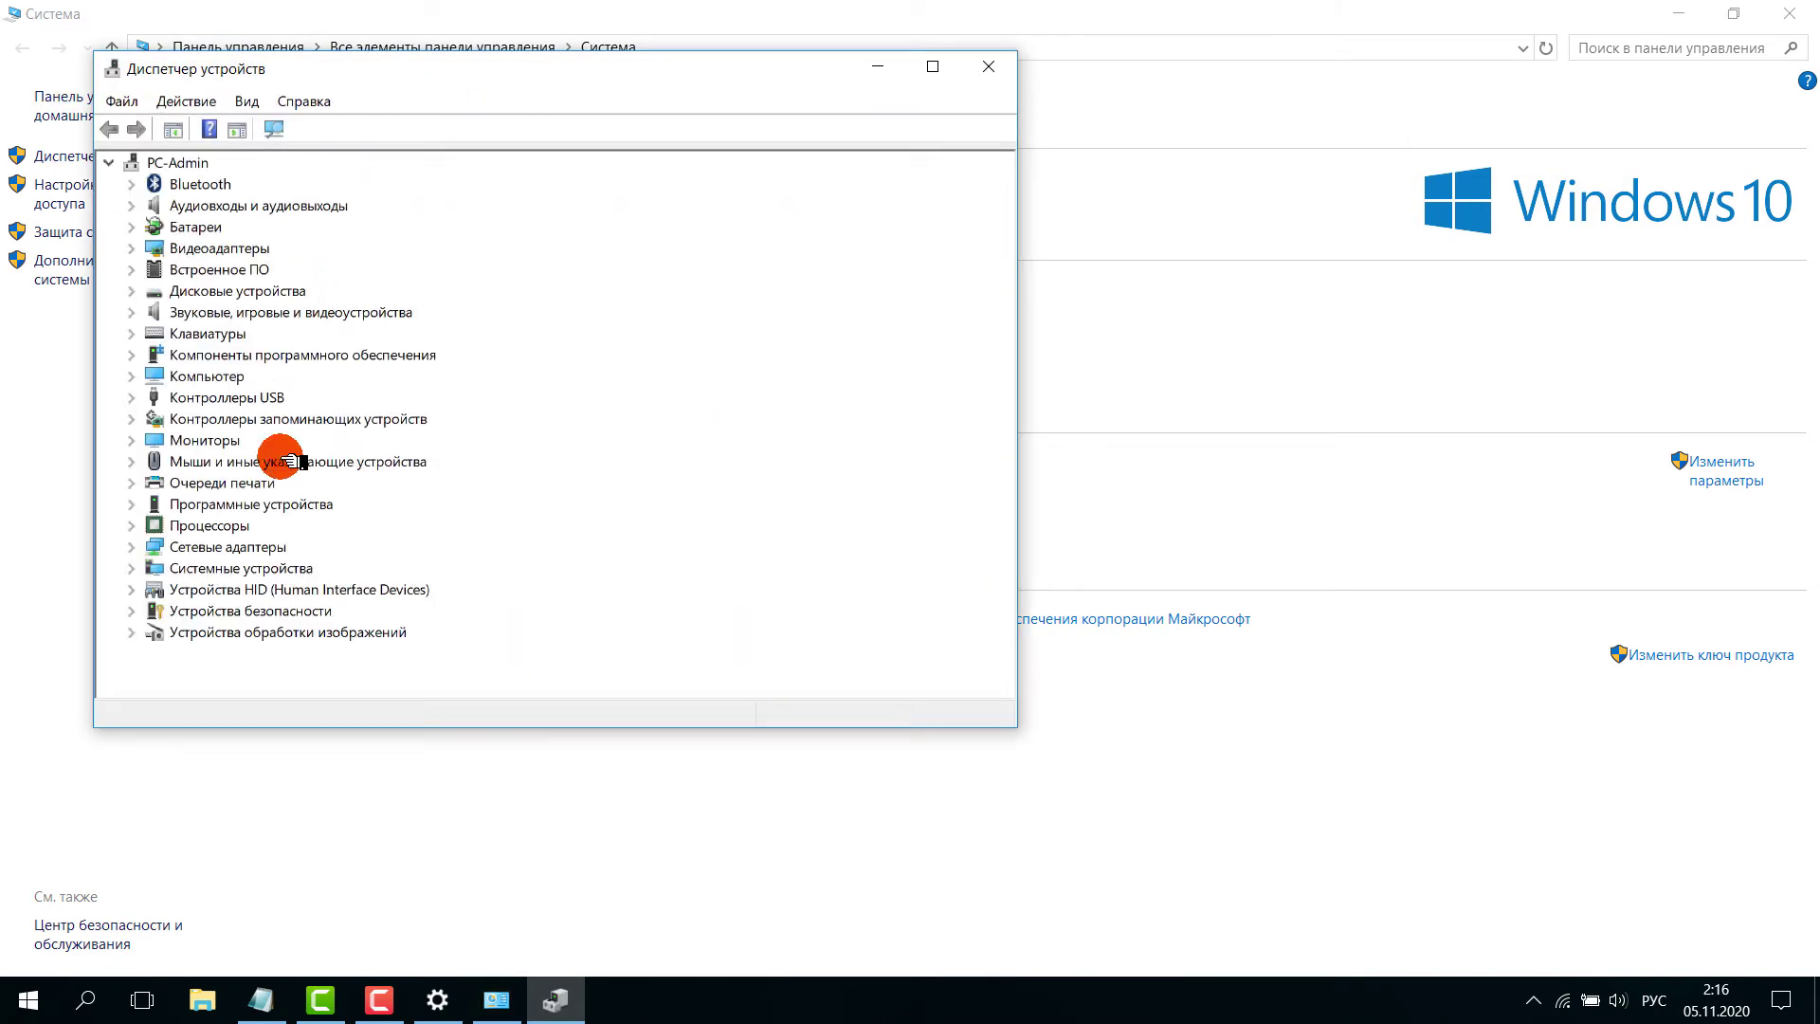
left_click(131, 526)
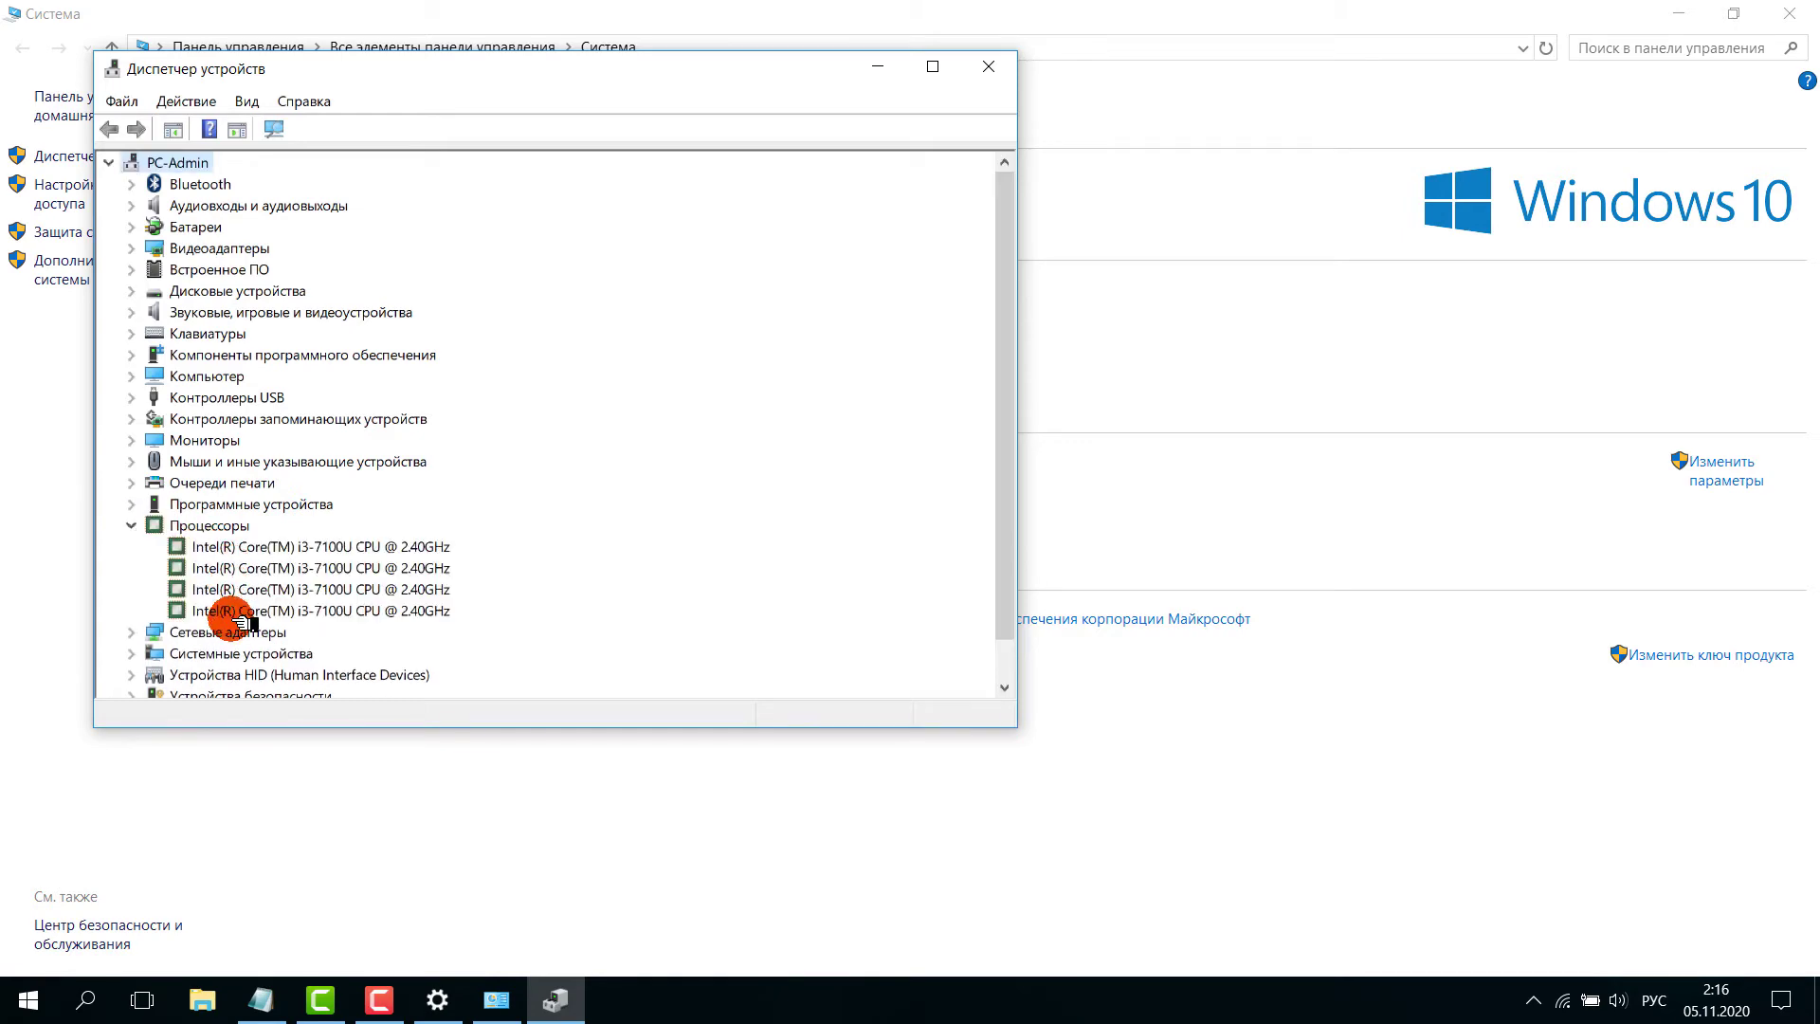
left_click(986, 66)
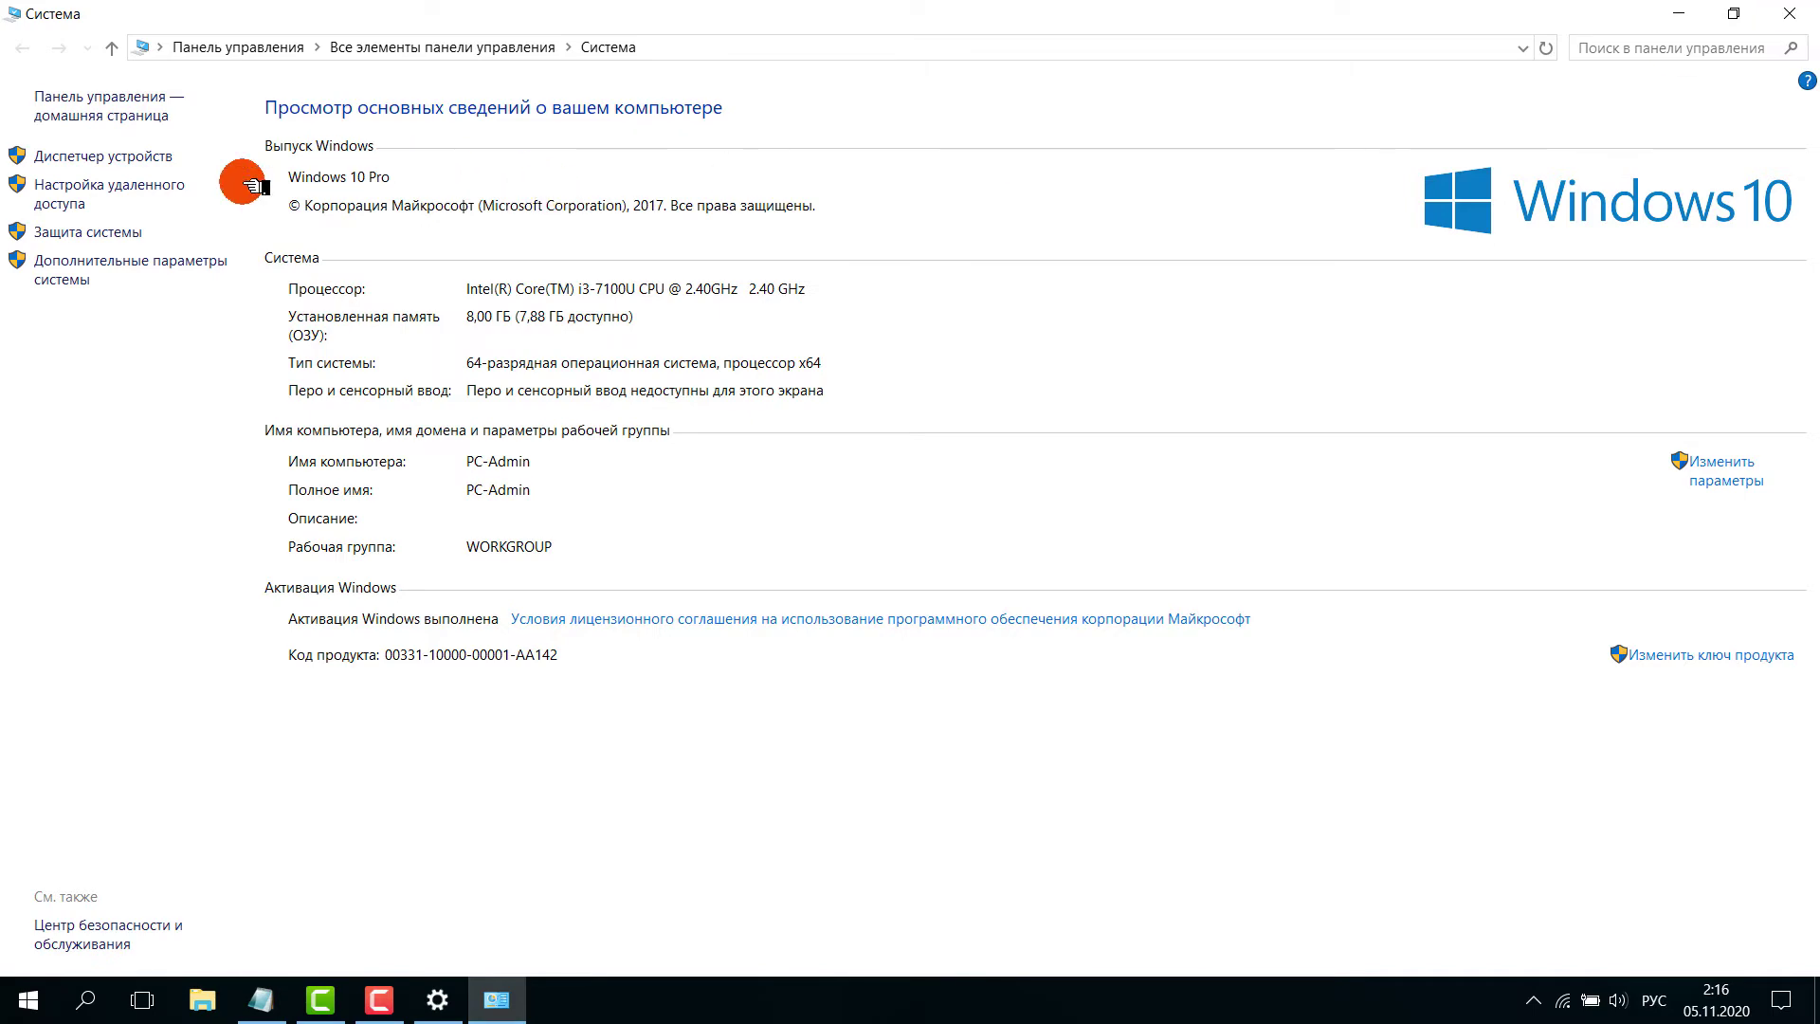
- Reopen Device Manager and examine the Intel and NVIDIA entries under the display adapters («Видеоадаптеры»)
left_click(150, 158)
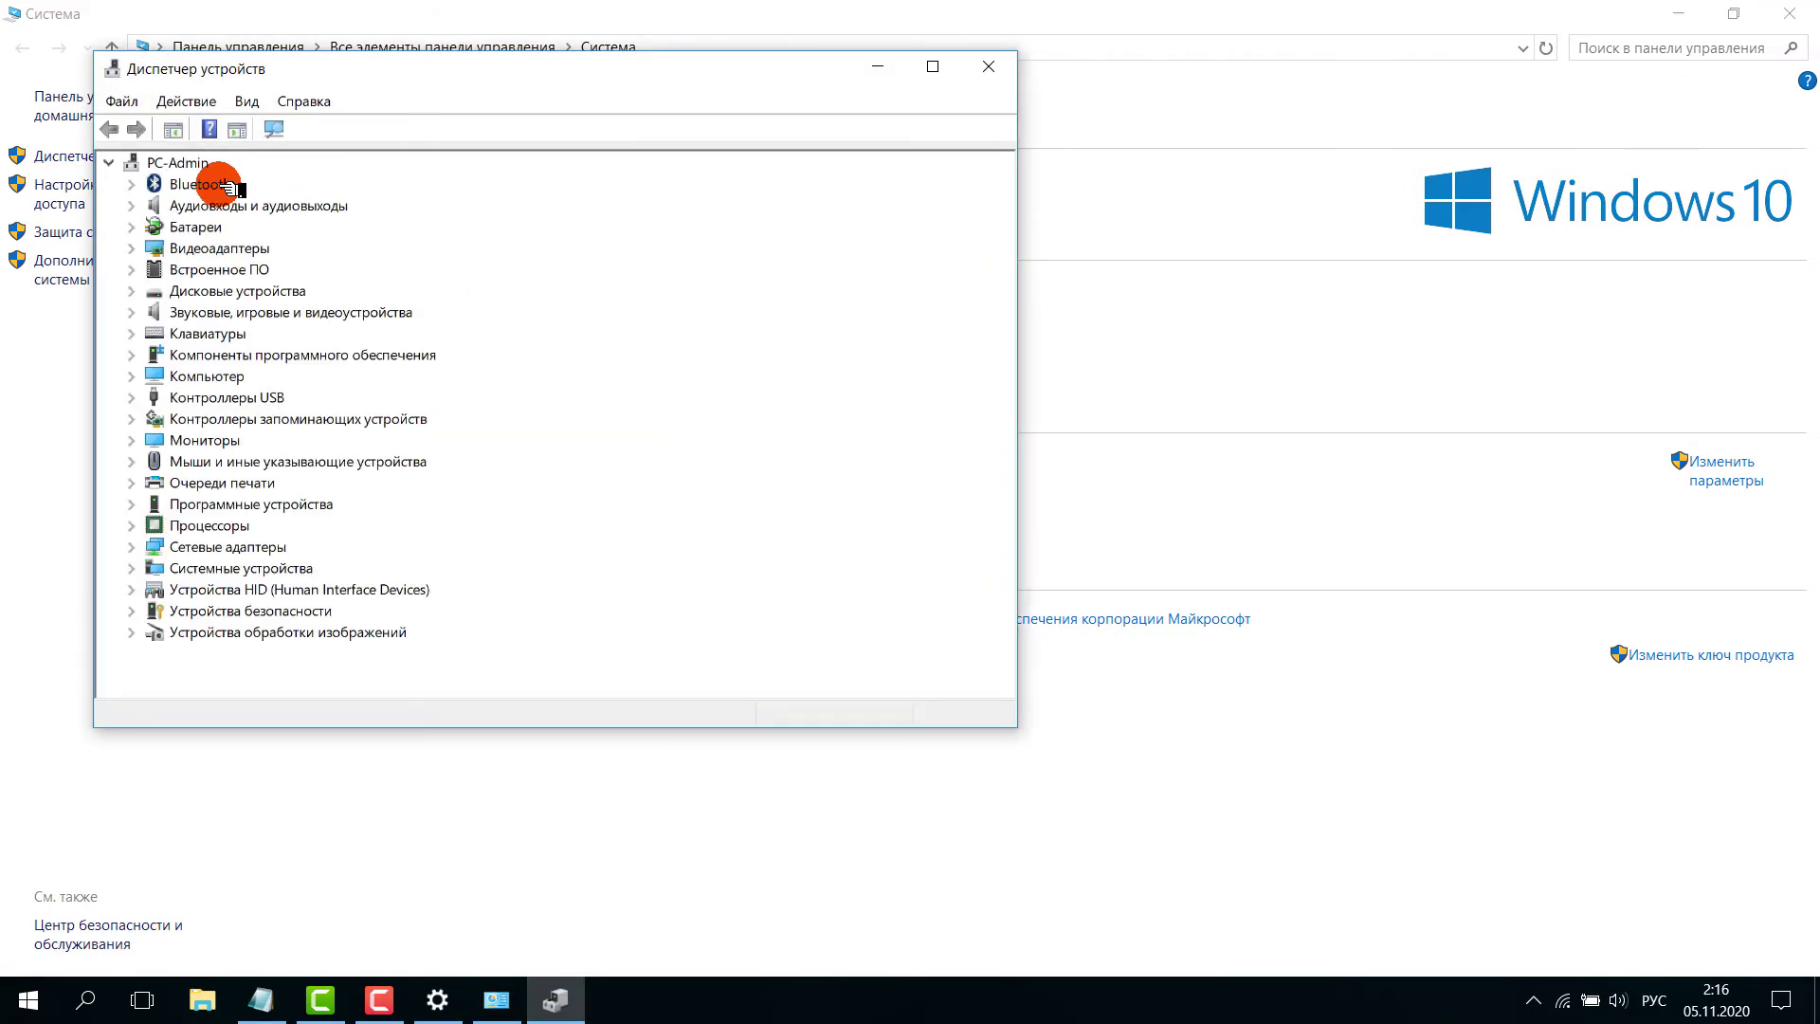
double_click(212, 248)
left_click(248, 292)
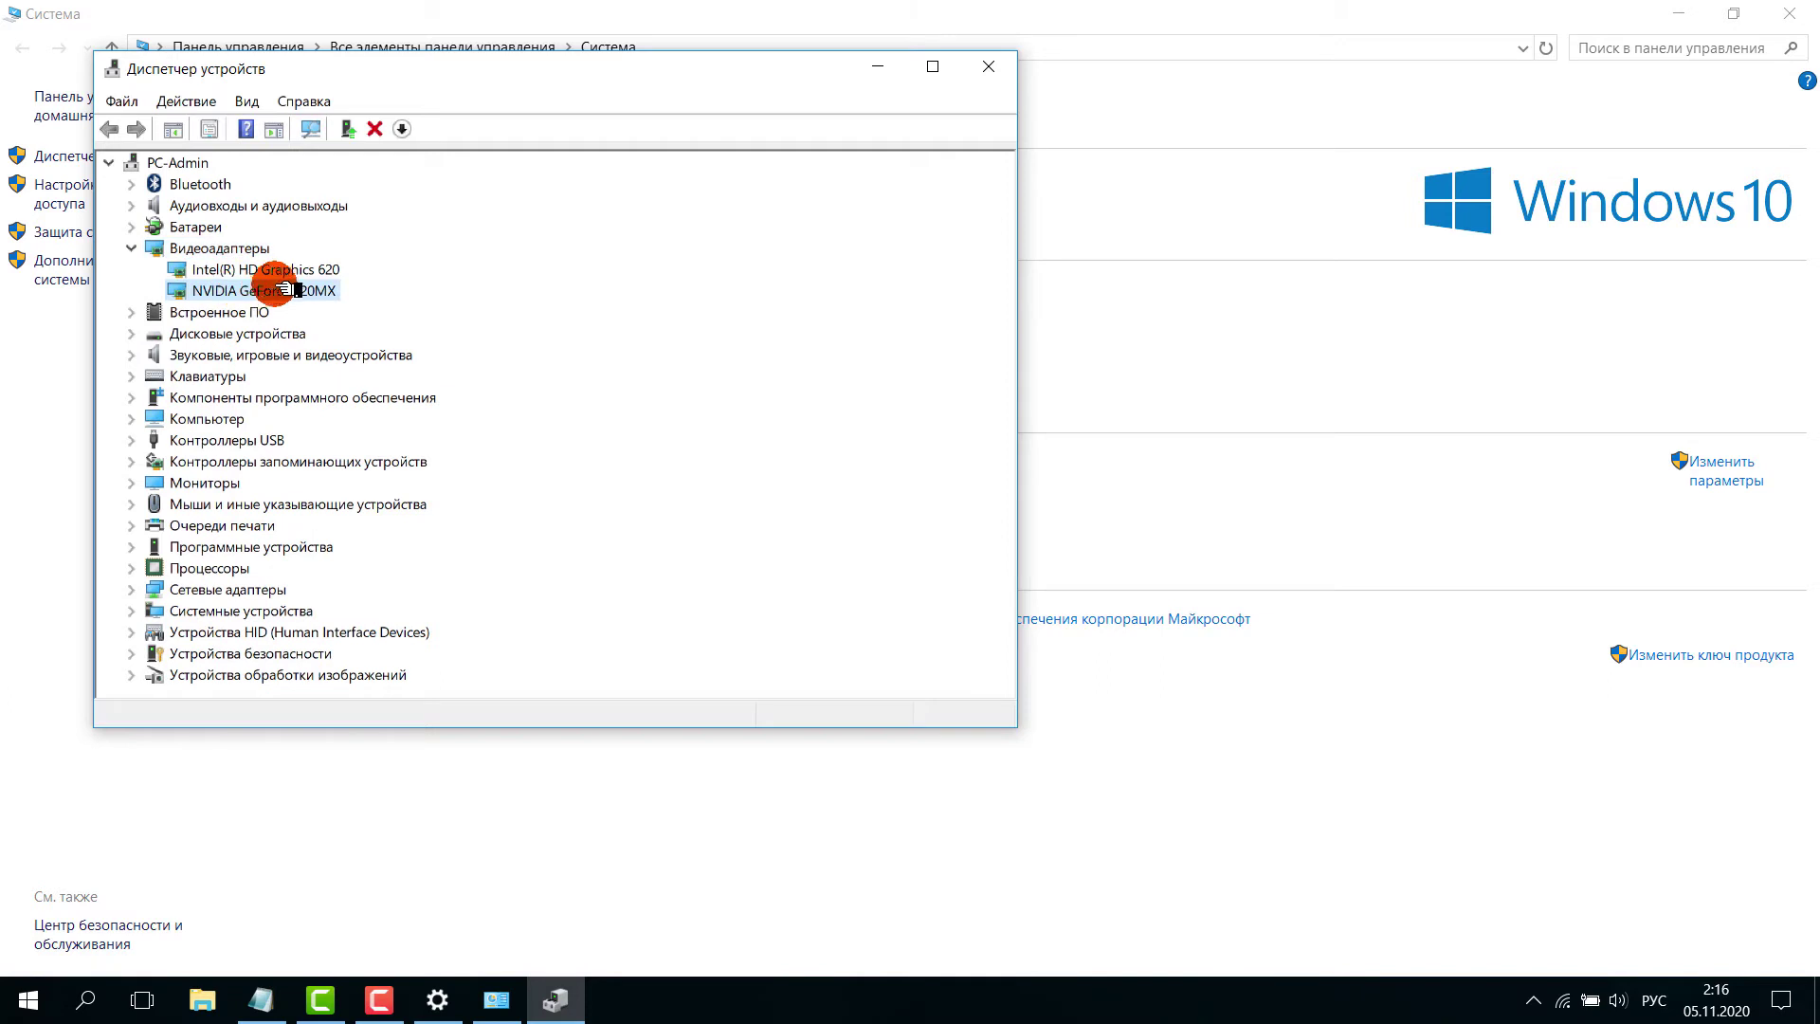
left_click(302, 269)
left_click(292, 290)
left_click(313, 270)
left_click(309, 289)
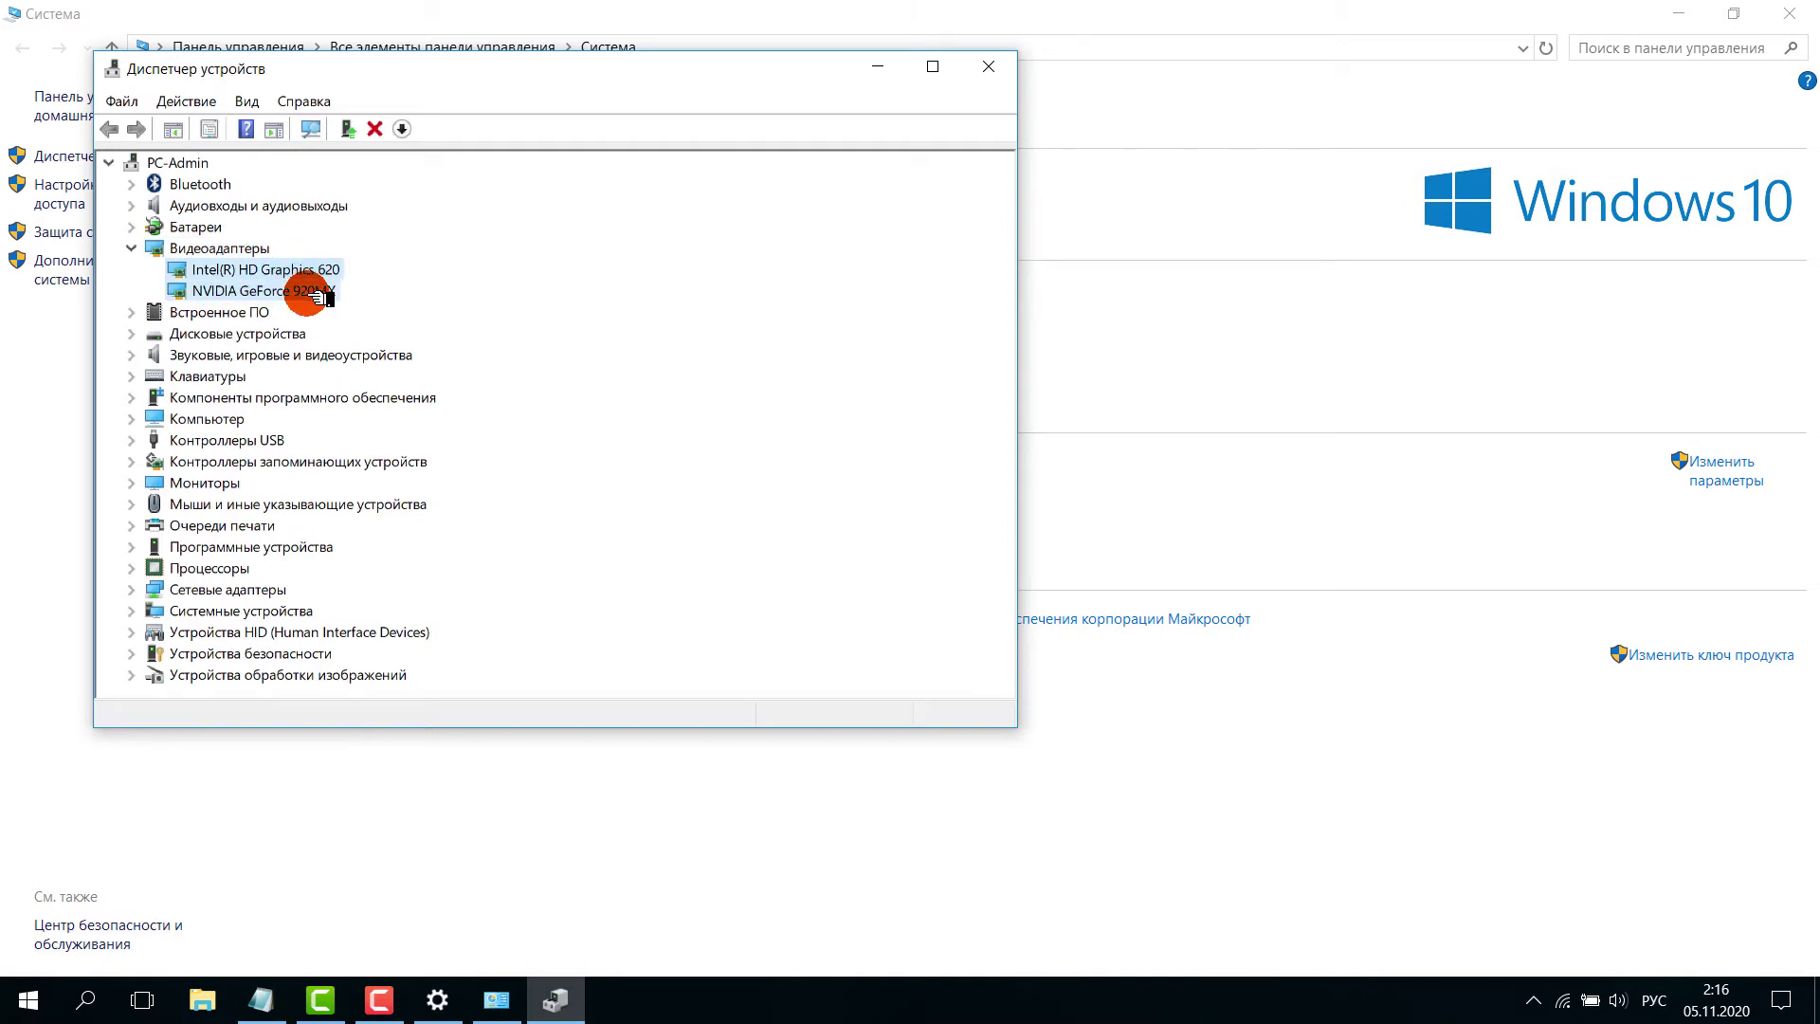
left_click(325, 269)
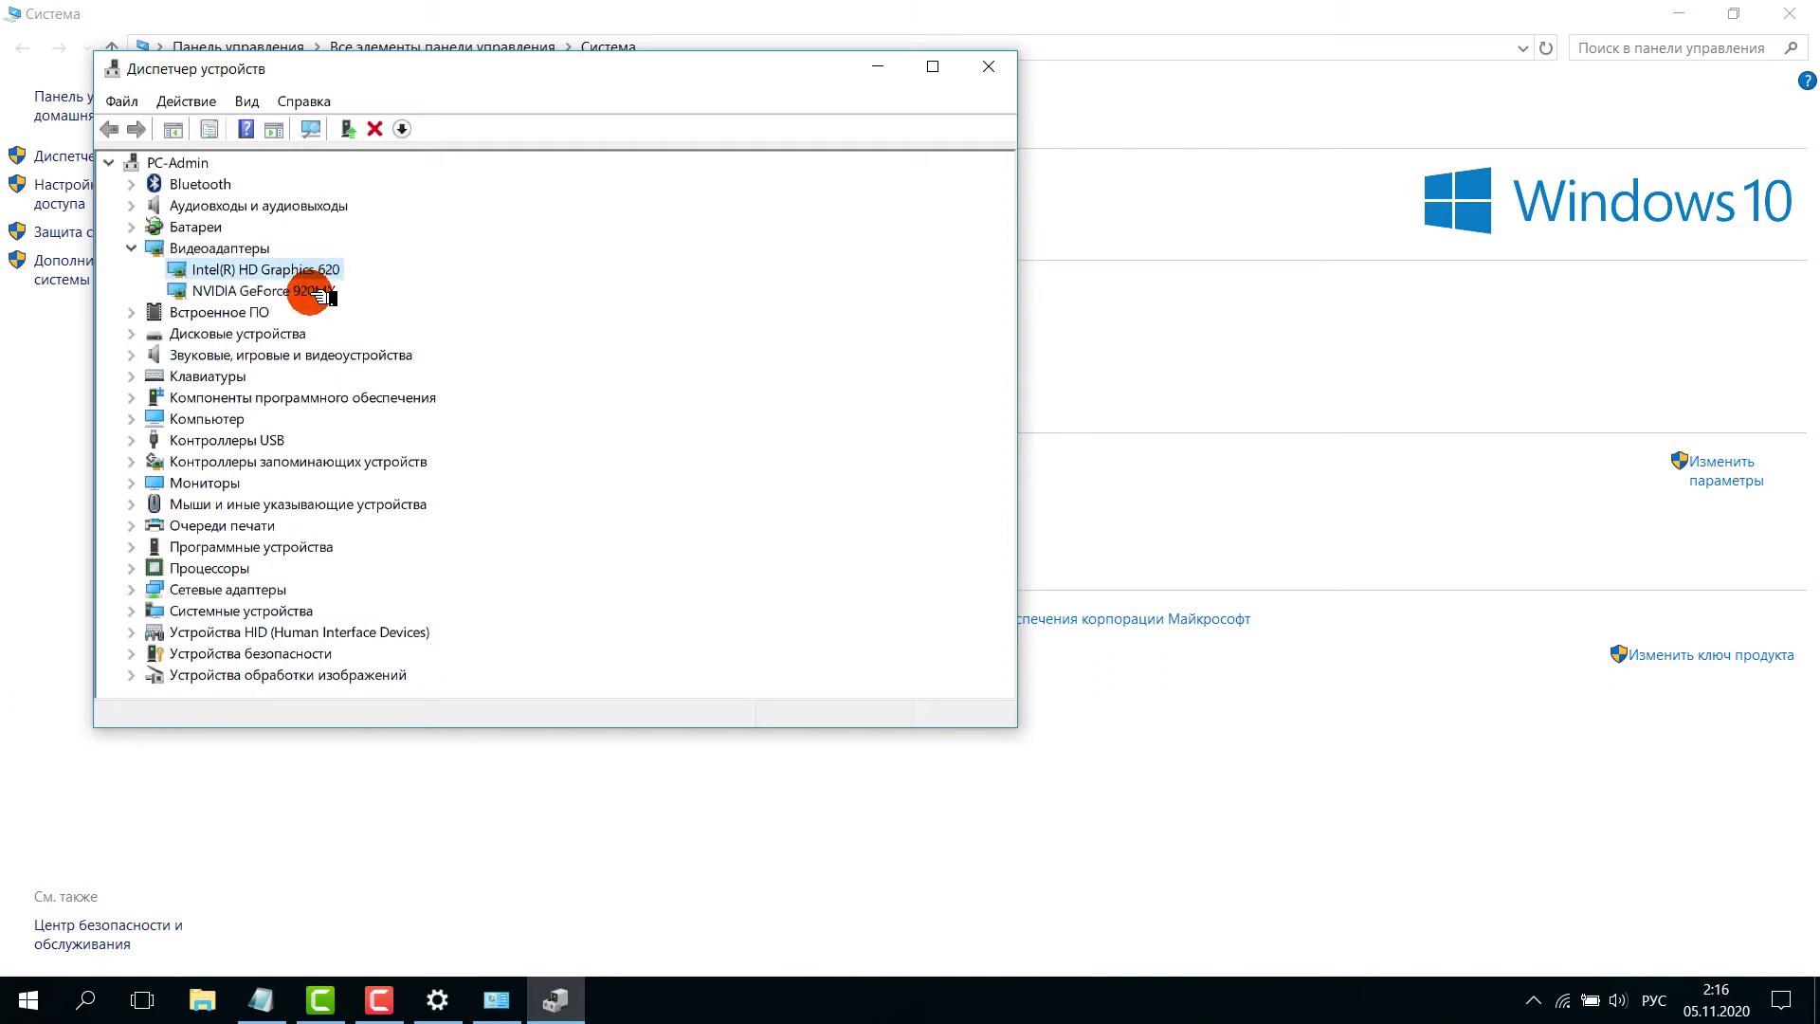
left_click(313, 291)
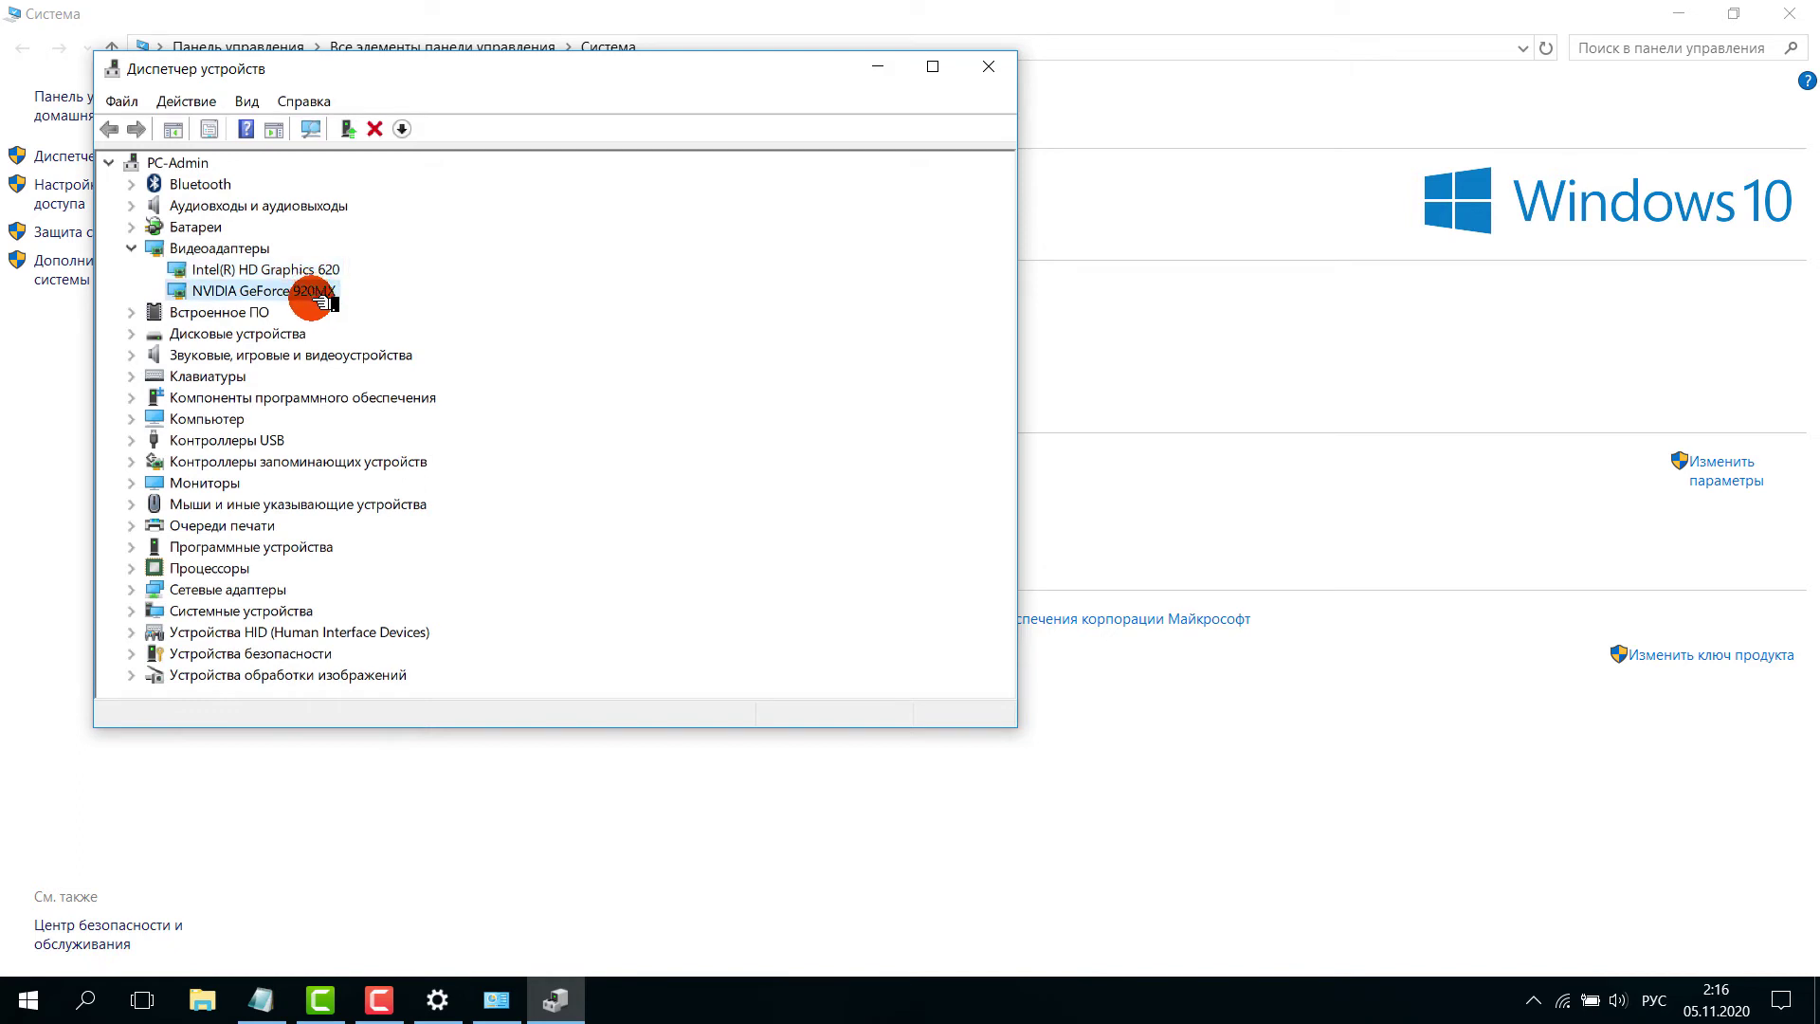
- Review the NVIDIA GeForce 920MX properties, including its device details and events, and close them
double_click(312, 291)
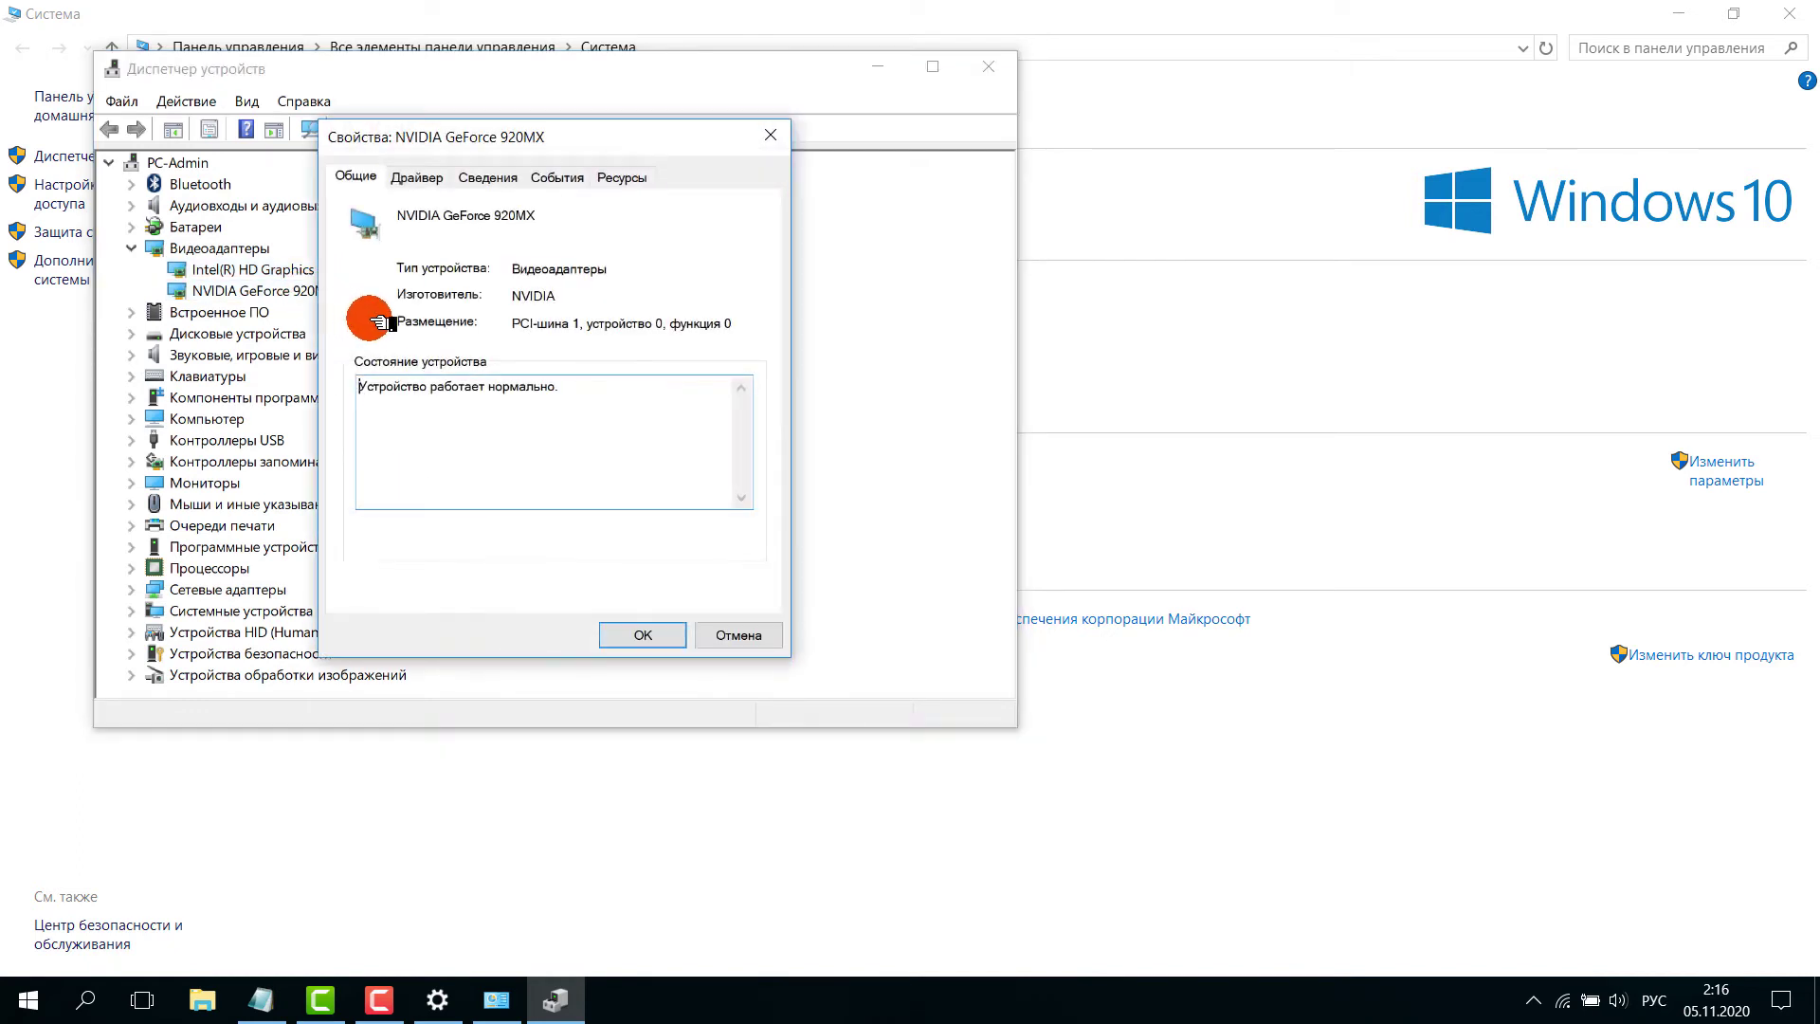
left_click(442, 190)
left_click(482, 176)
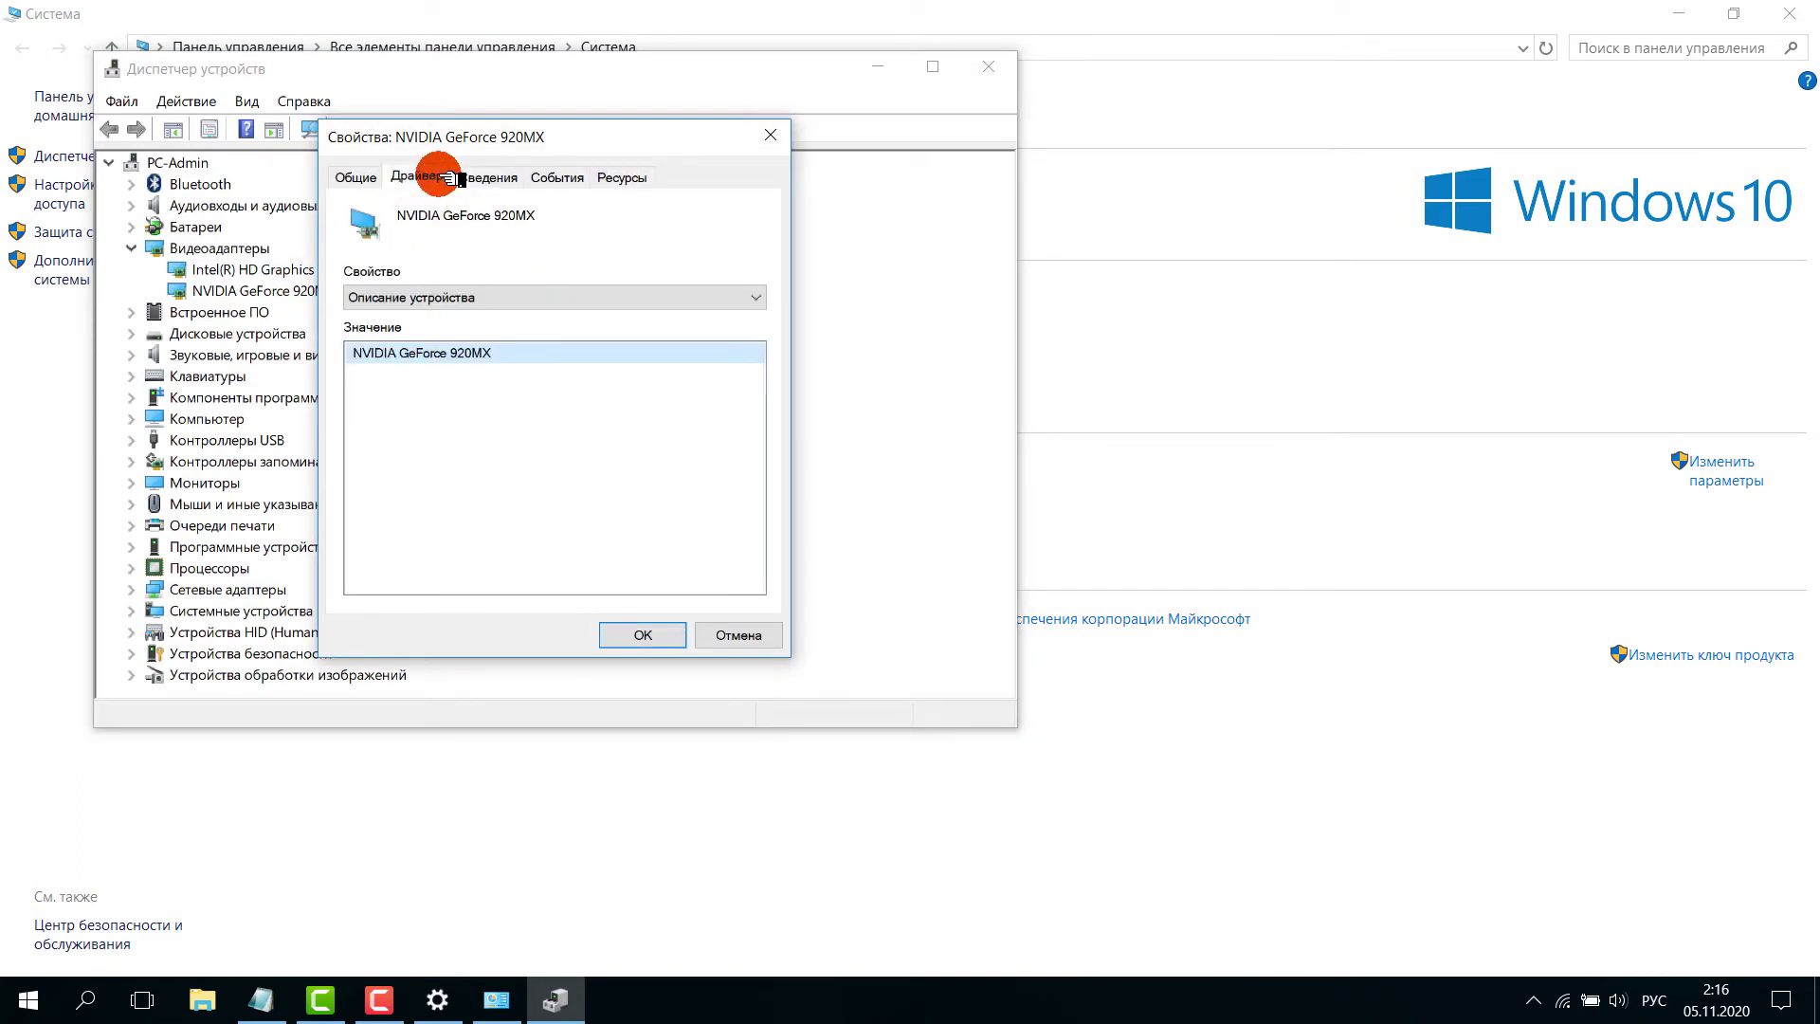
left_click(448, 179)
left_click(488, 176)
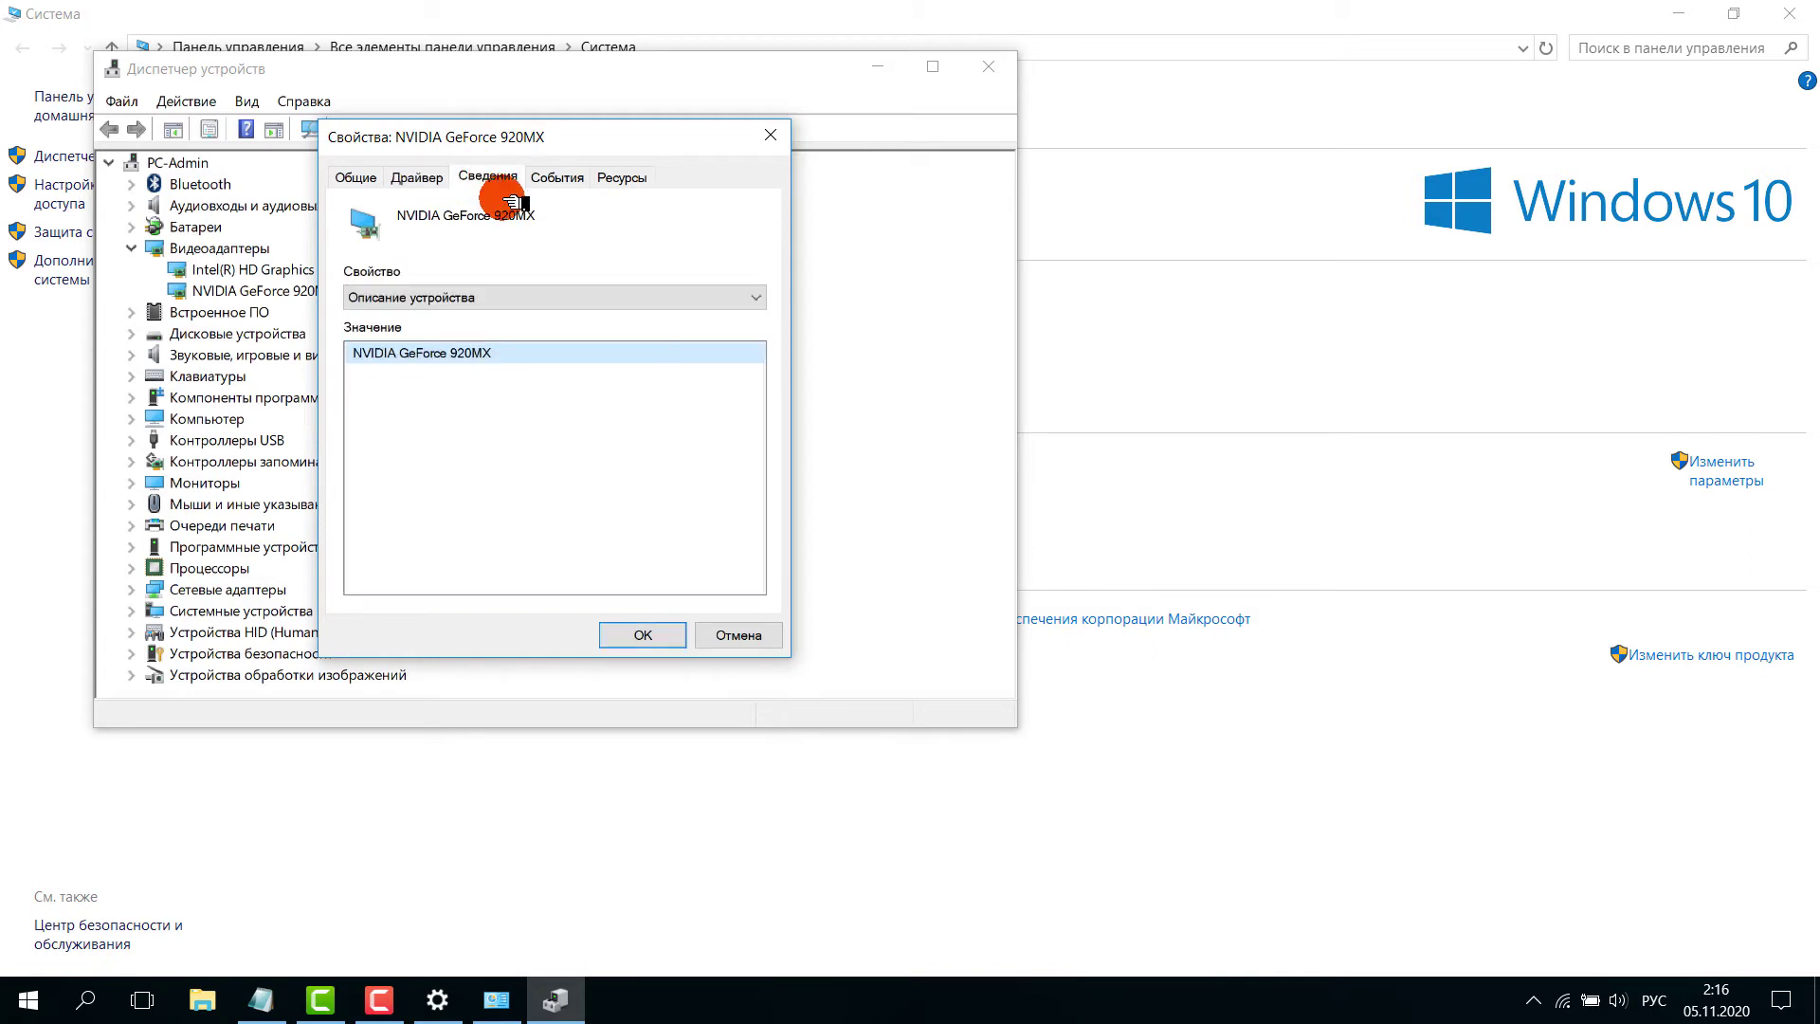
left_click(557, 176)
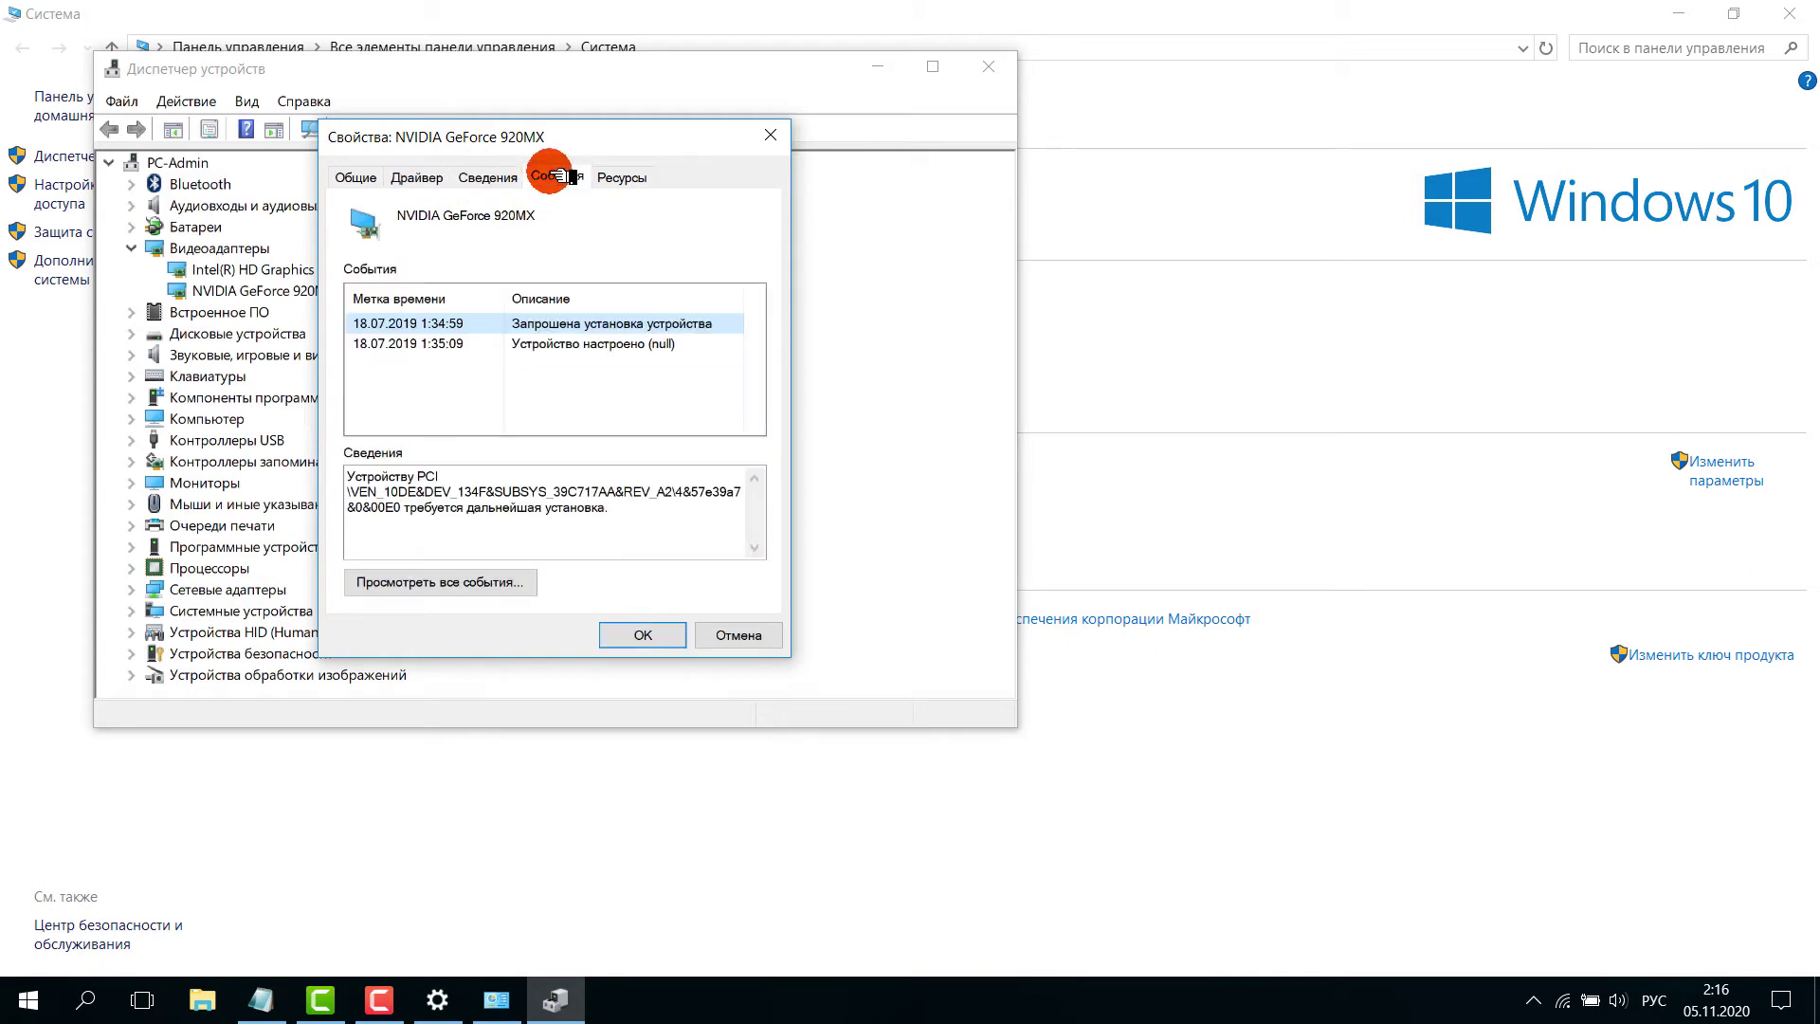
left_click(771, 135)
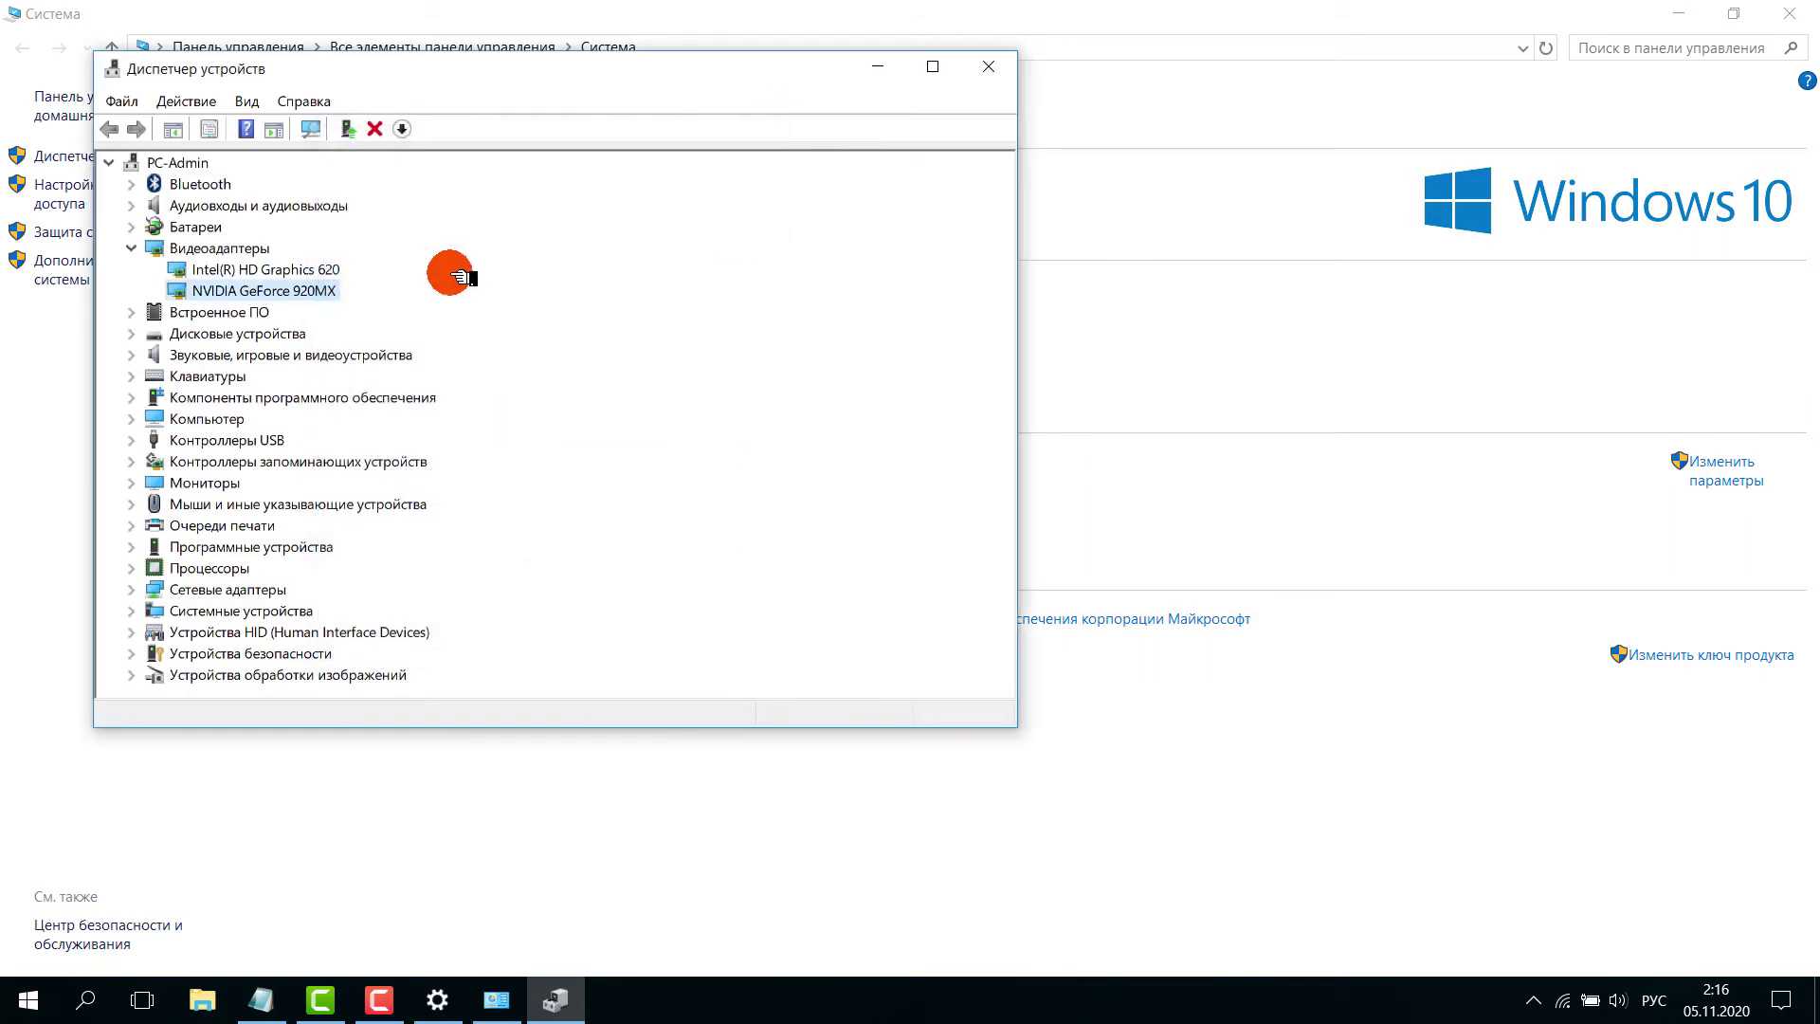
- Compare the integrated Intel and discrete NVIDIA adapter entries, and close Device Manager and the basic system information window
left_click(337, 267)
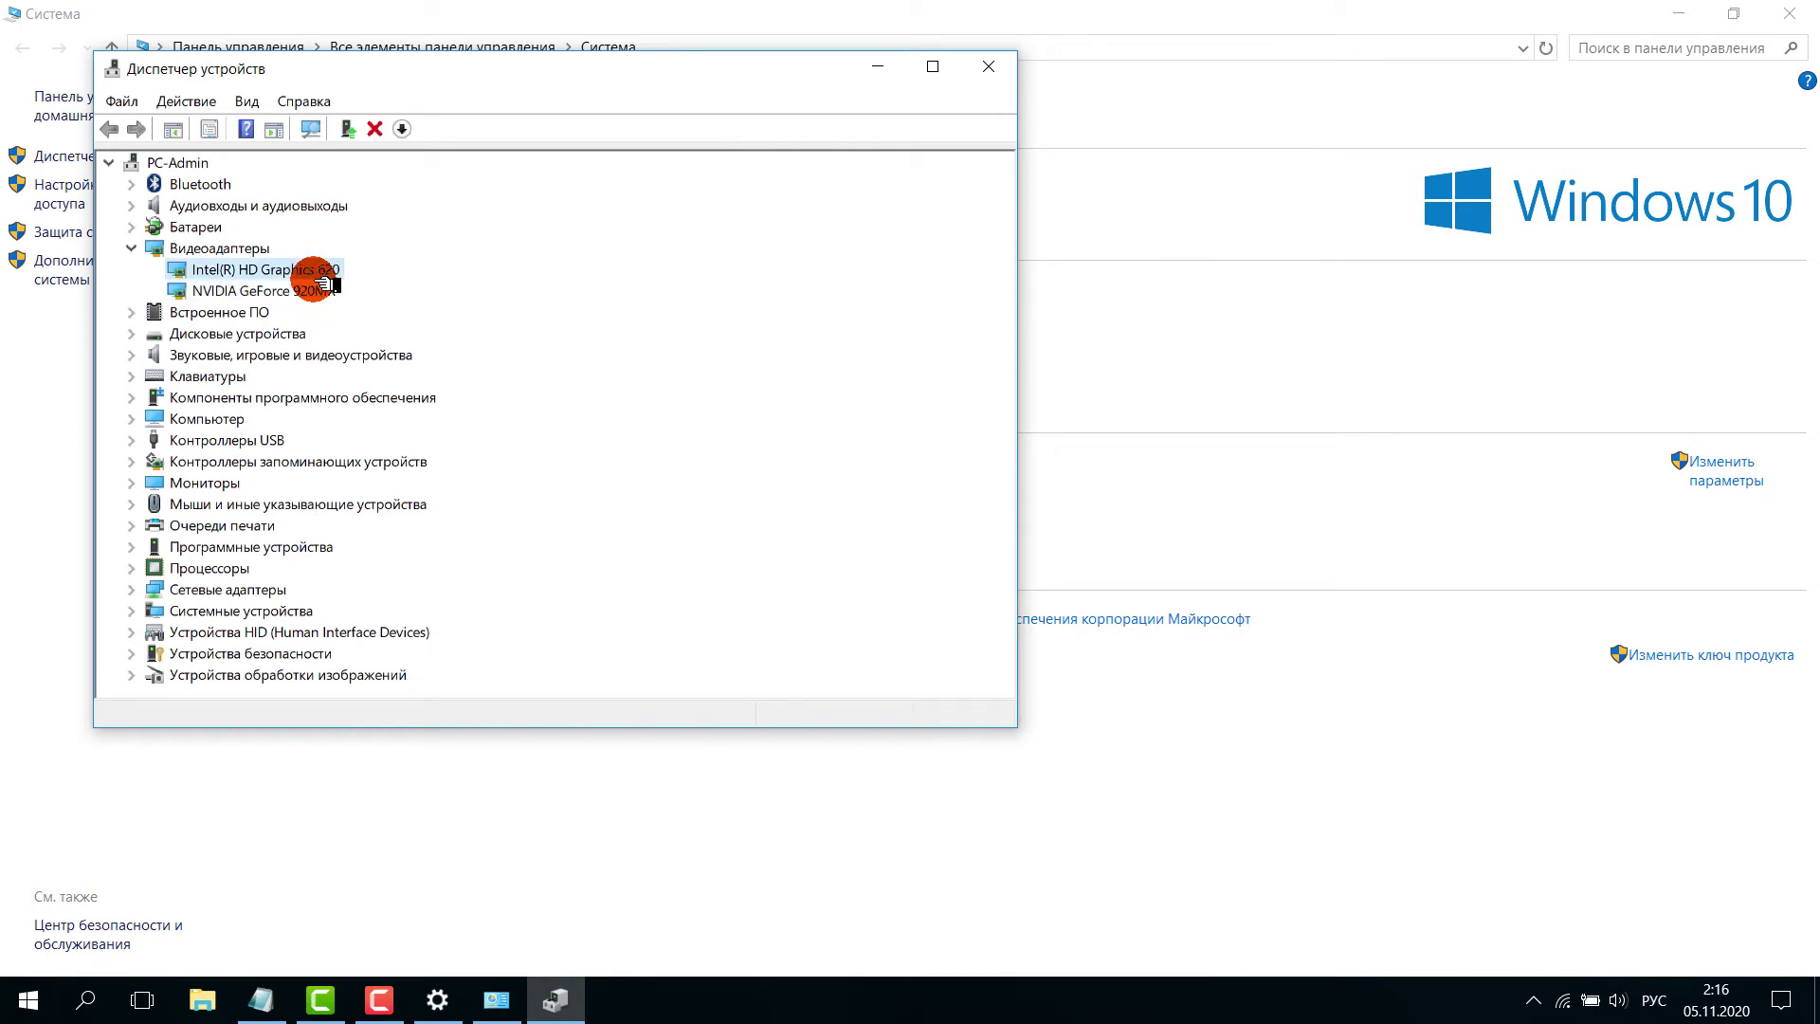
left_click(330, 288)
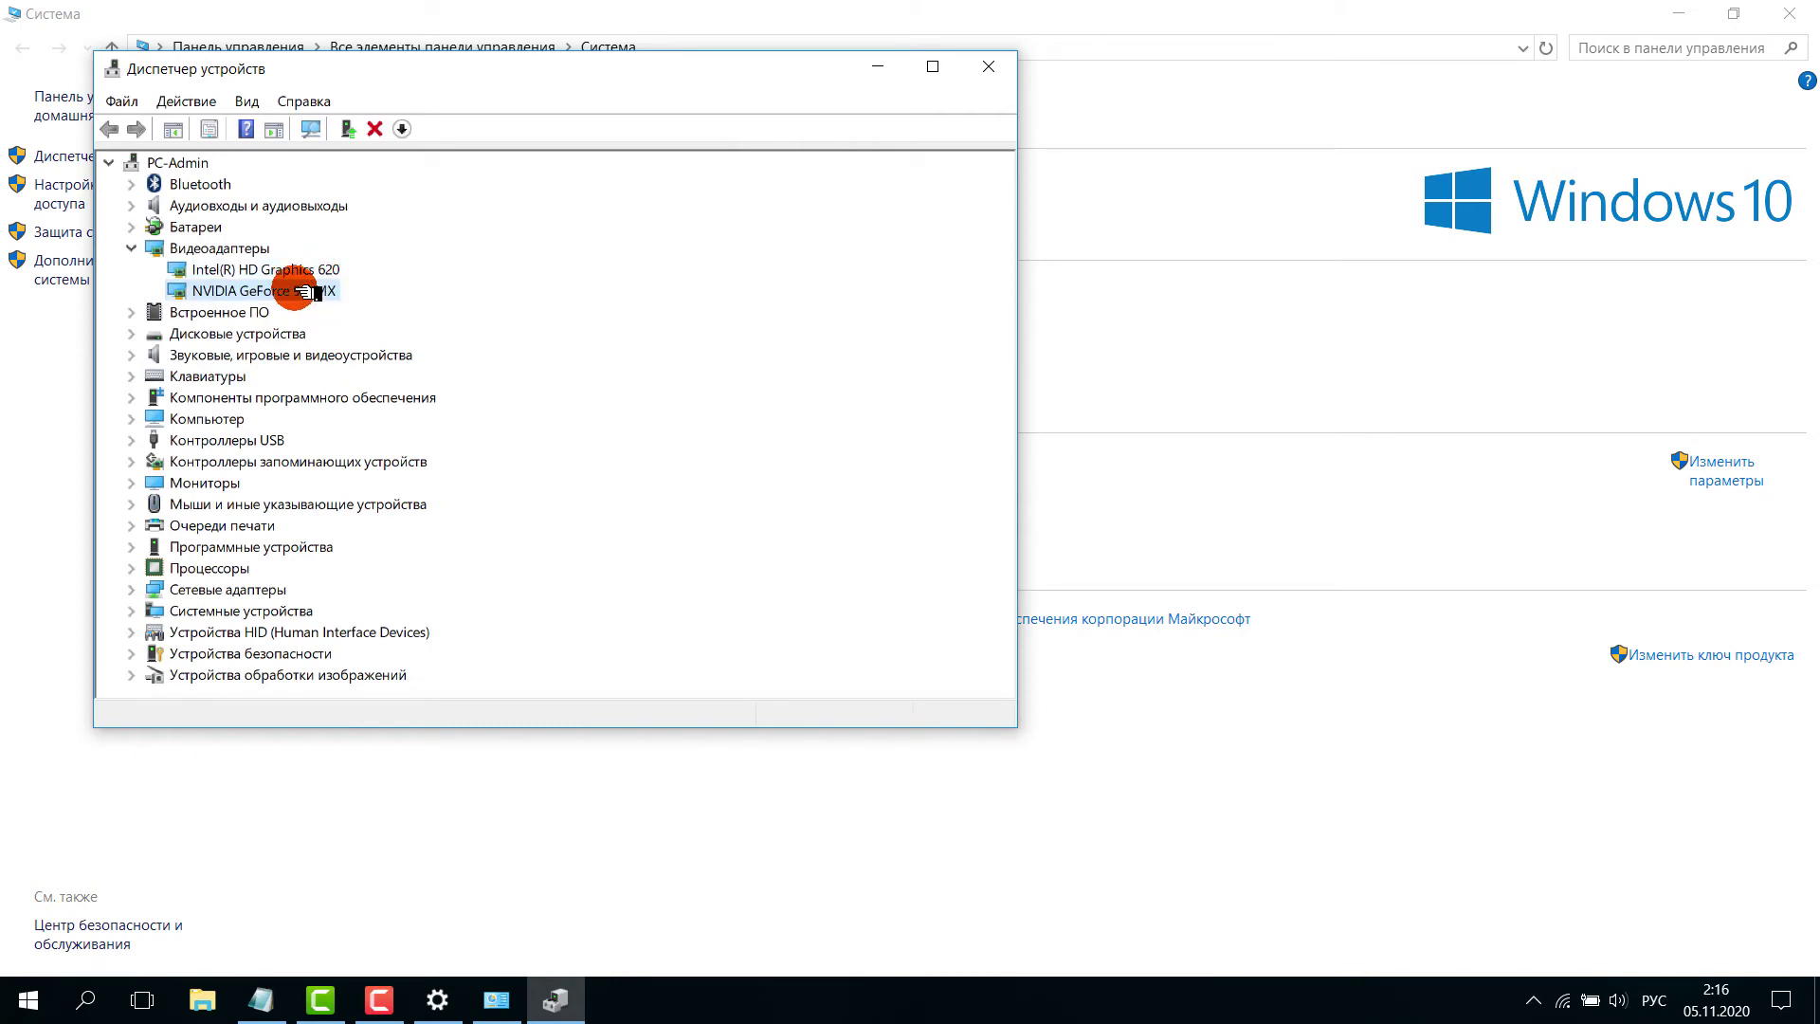
left_click(314, 268)
left_click(314, 286)
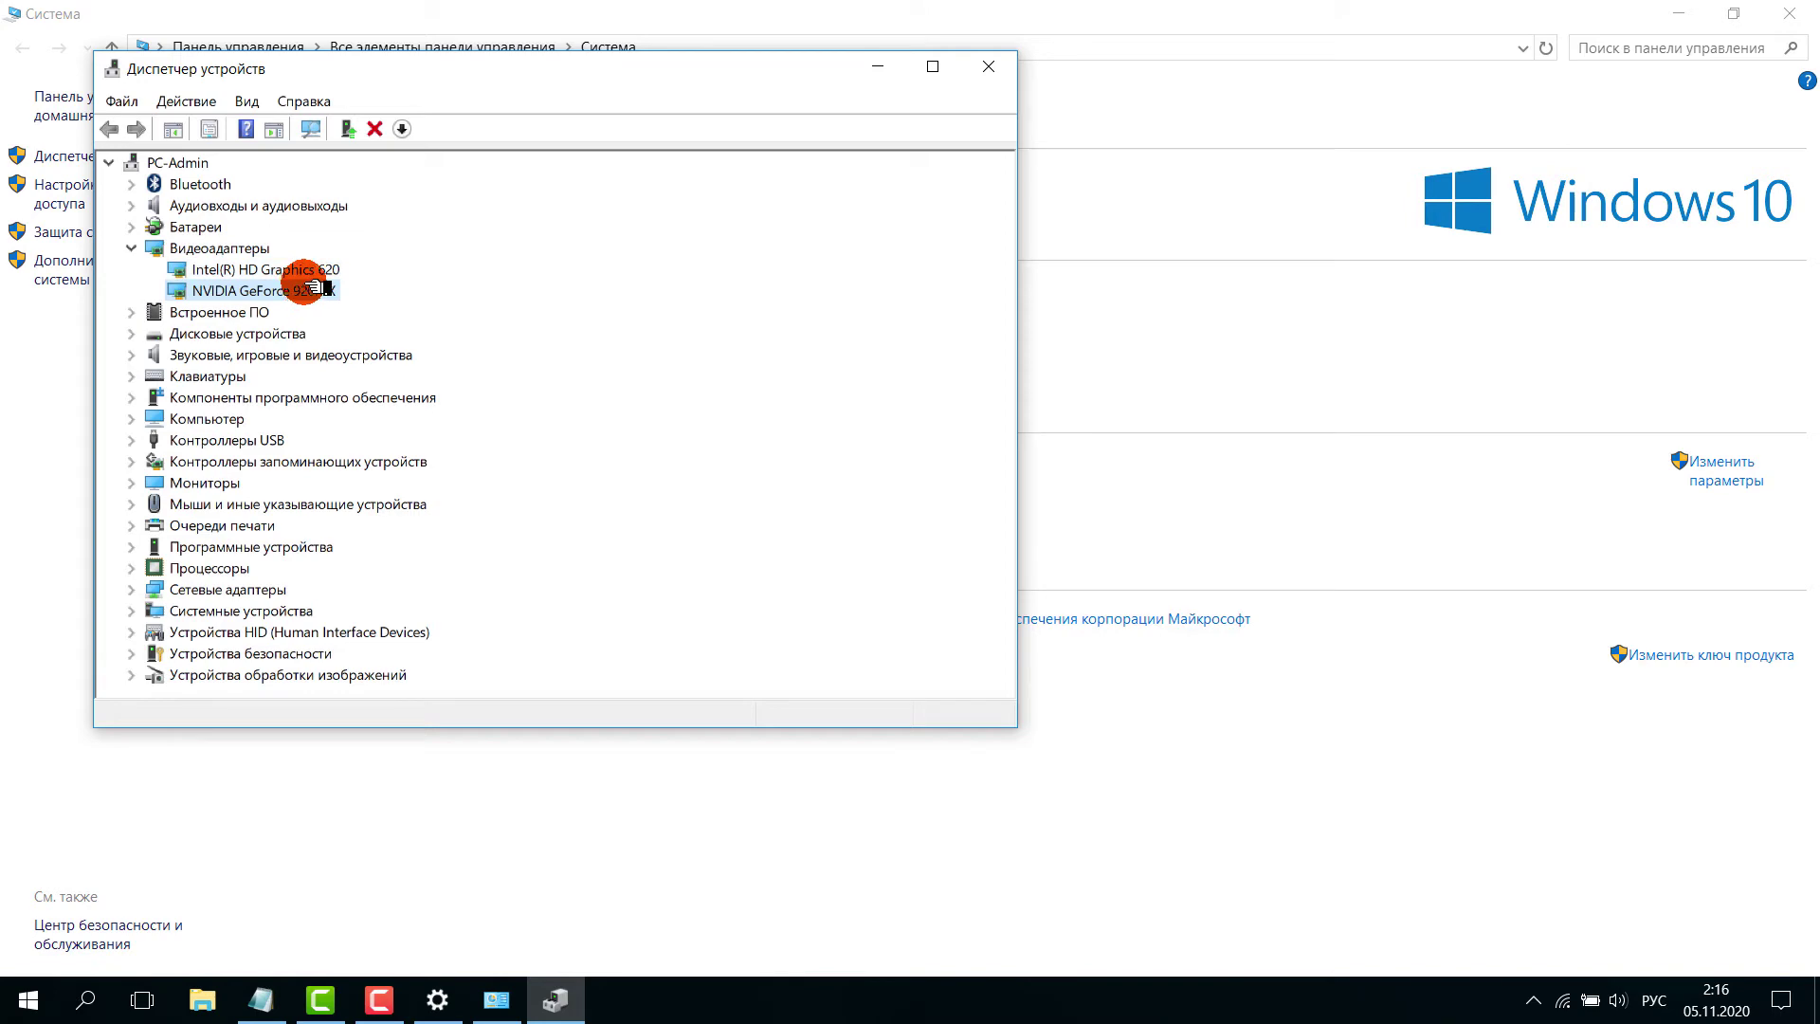
left_click(986, 69)
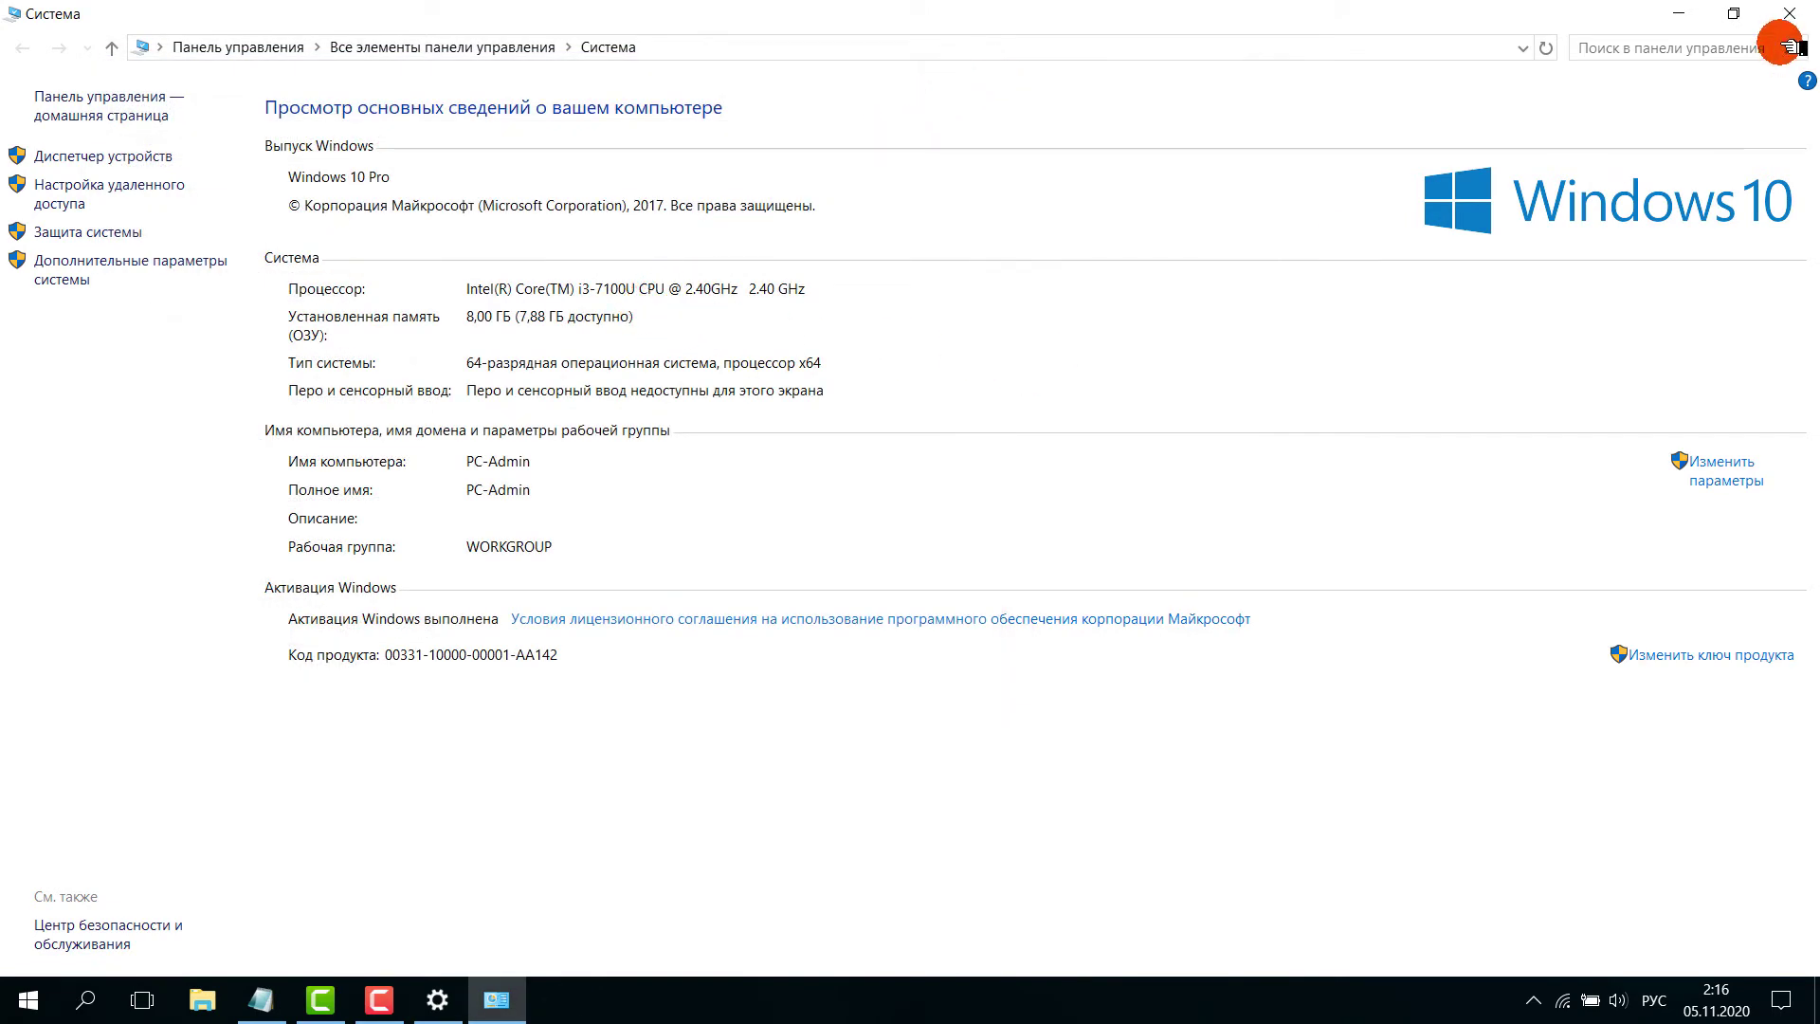
left_click(1790, 13)
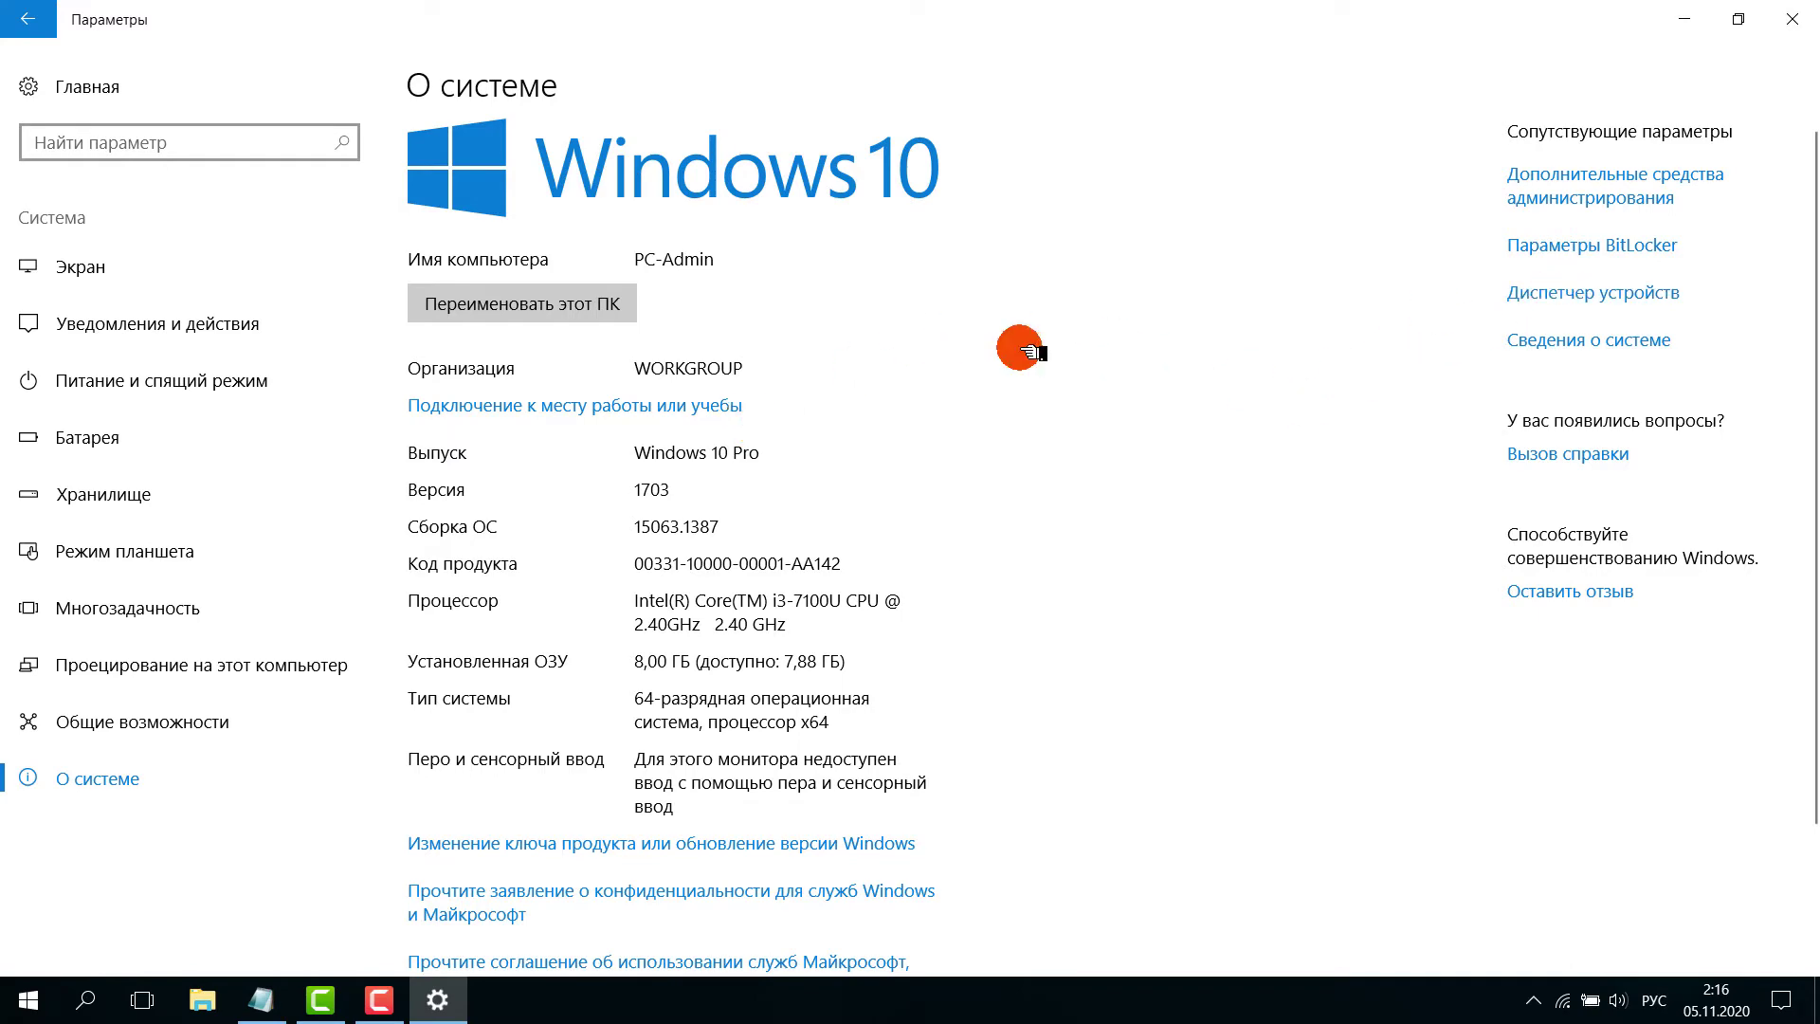
- Reopen the basic system information («Сведения о системе») from the «О системе» page, close it, and open Device Manager («Диспетчер устройств»)
left_click(1560, 341)
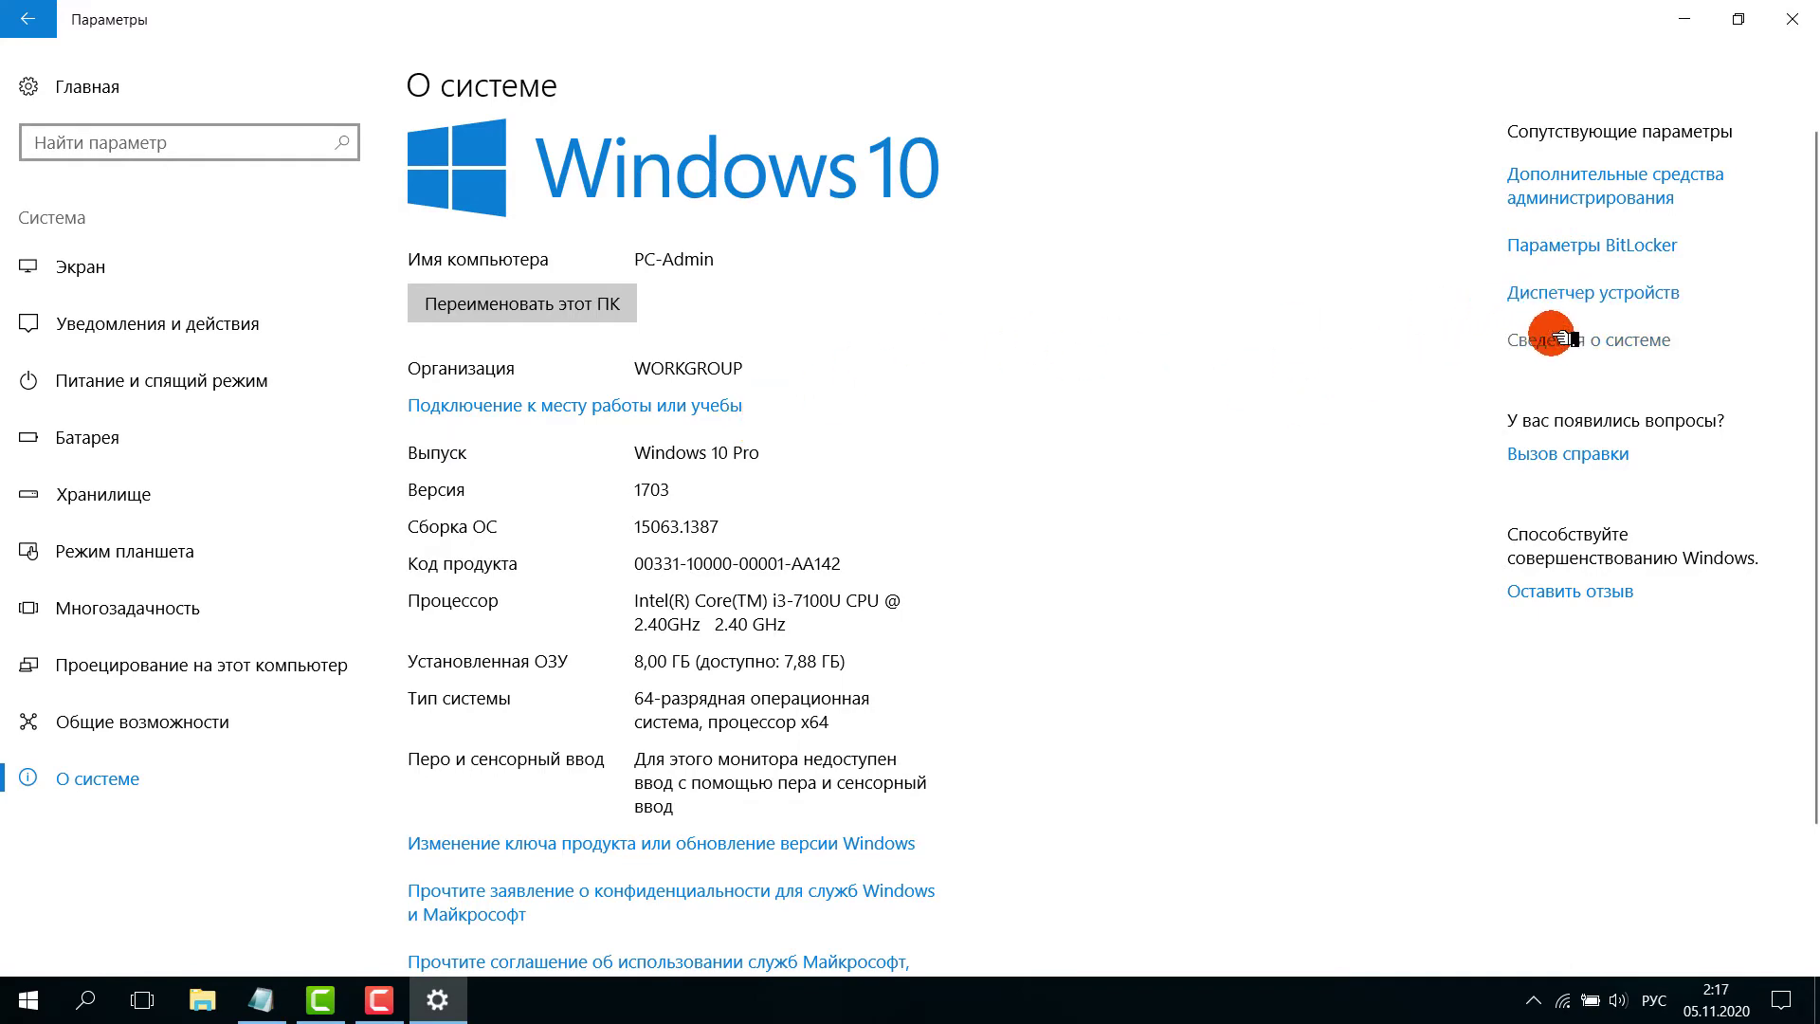
left_click(1795, 11)
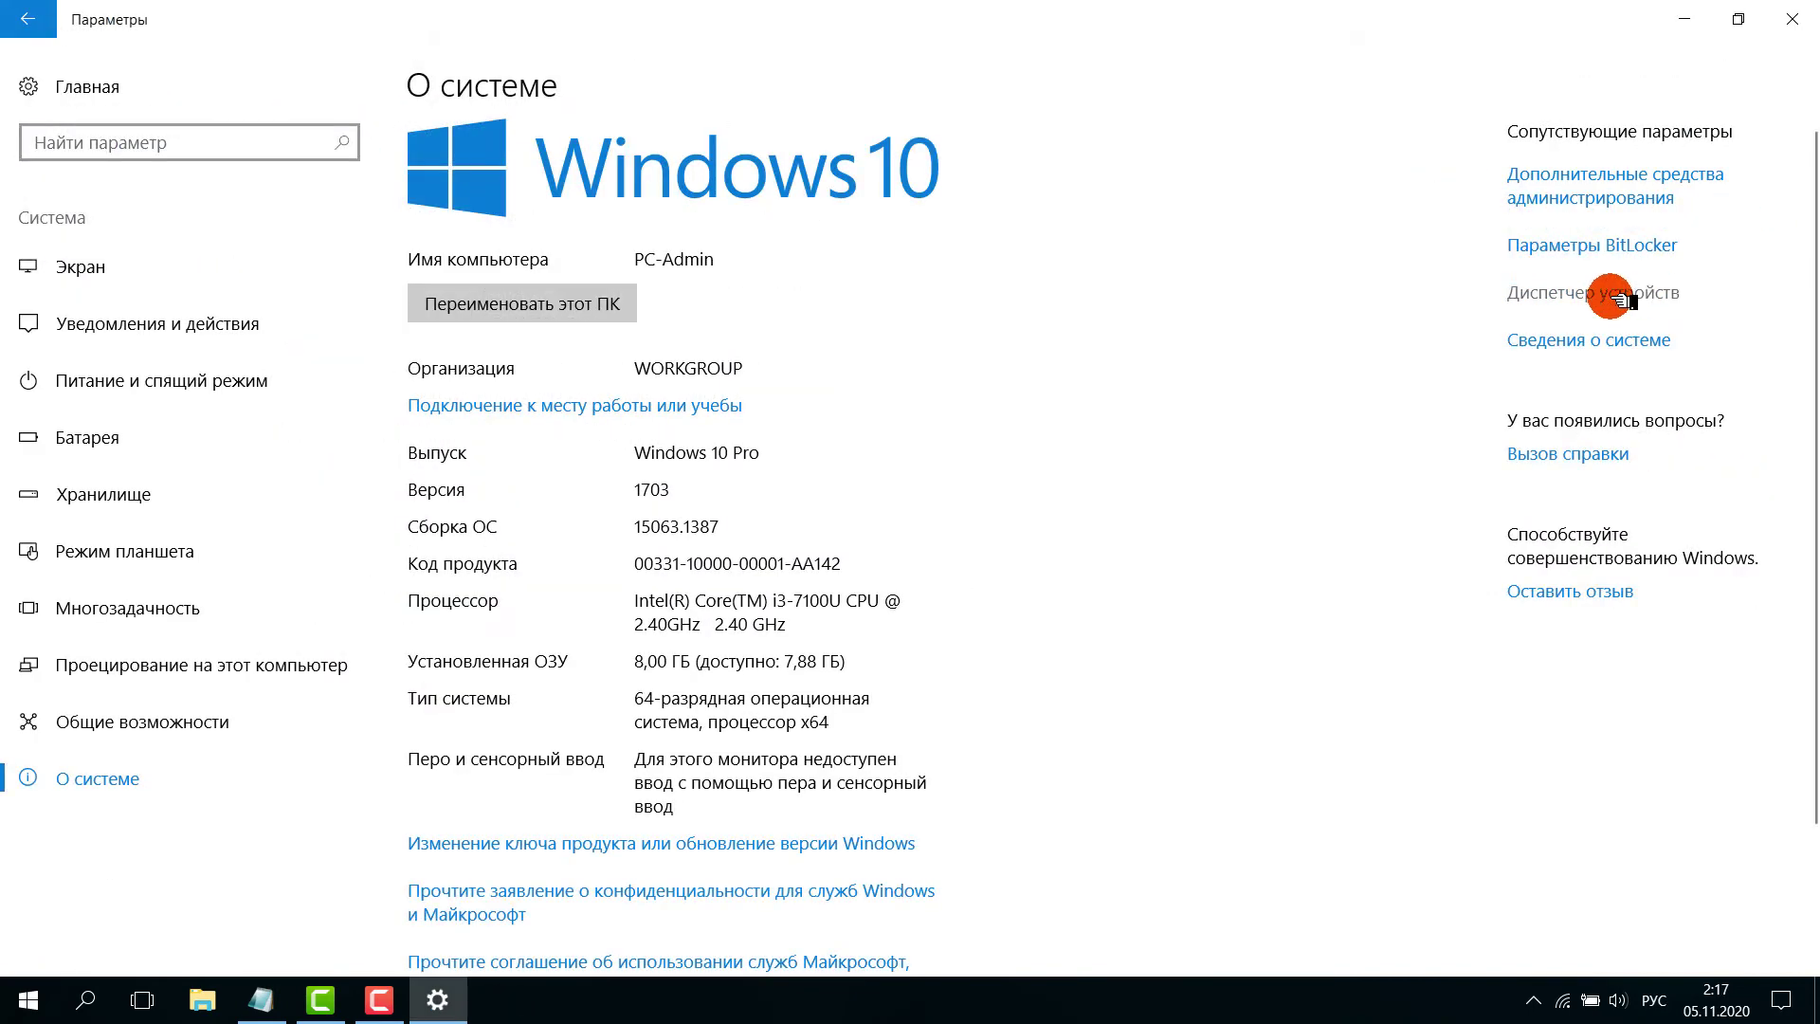
left_click(1624, 302)
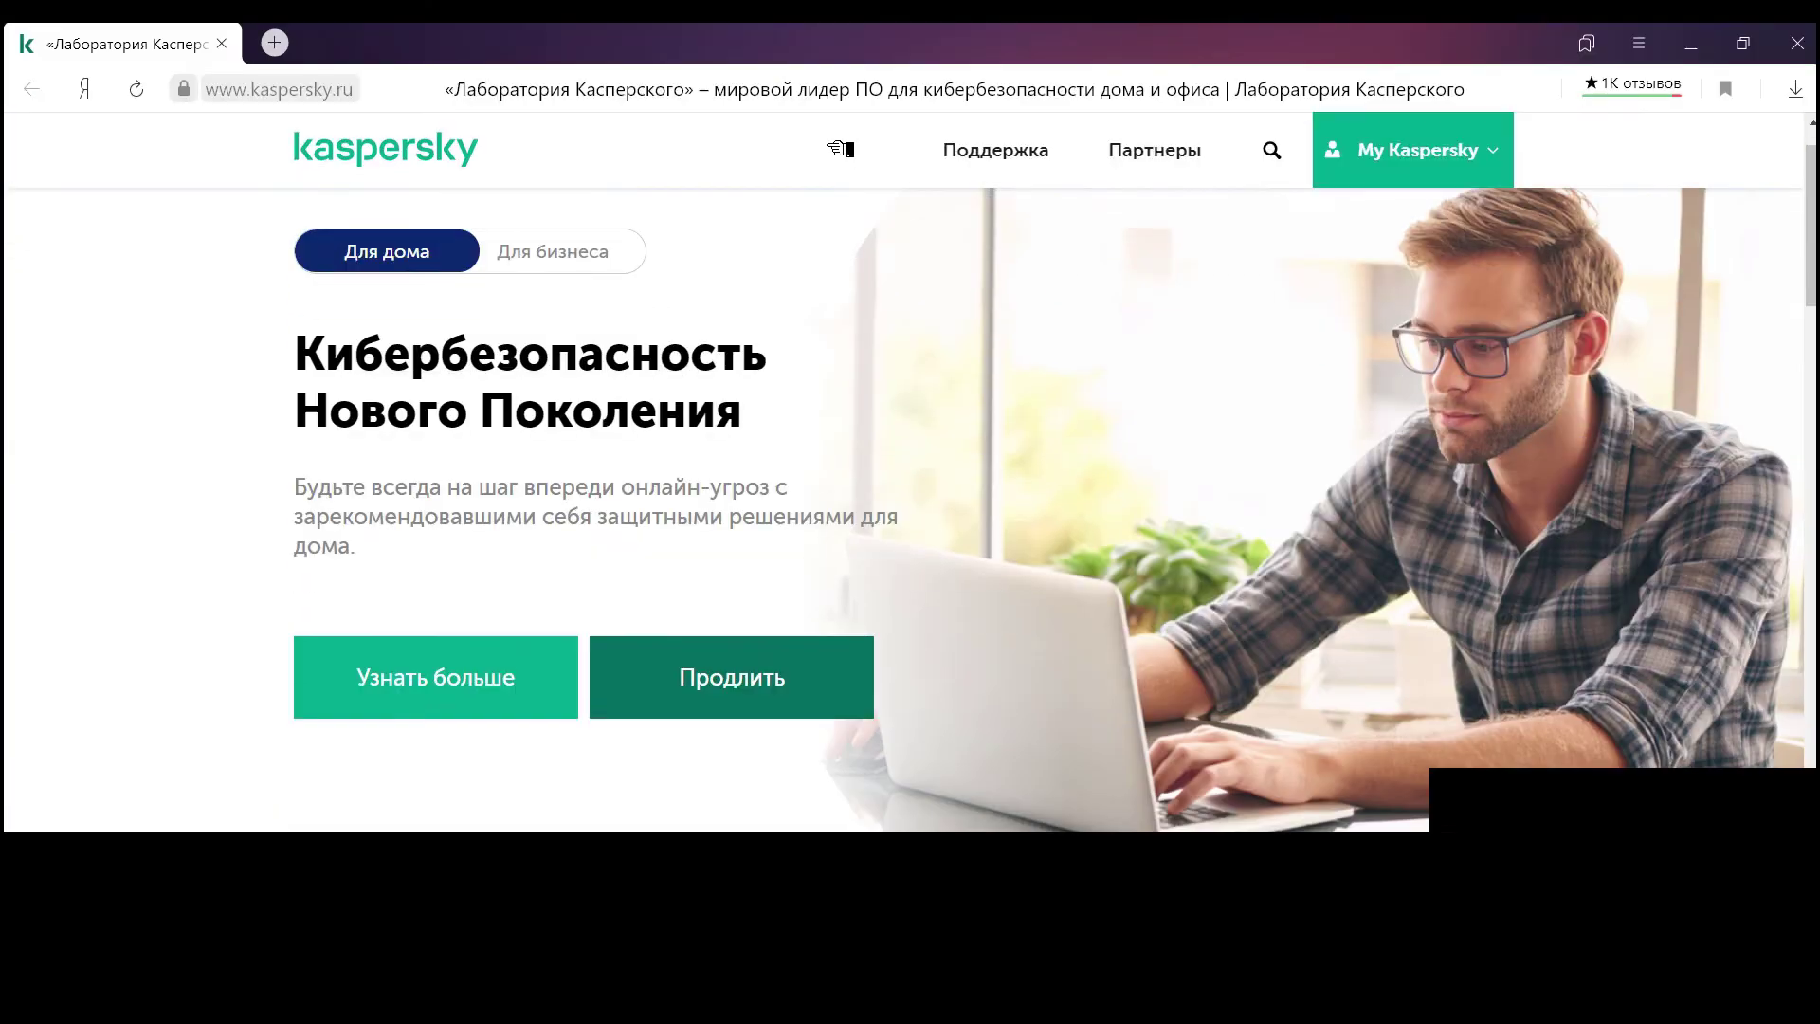
- In the web browser, look through the Kaspersky home page and open its page about independent tests and awards
scroll(813, 205, "down", 4)
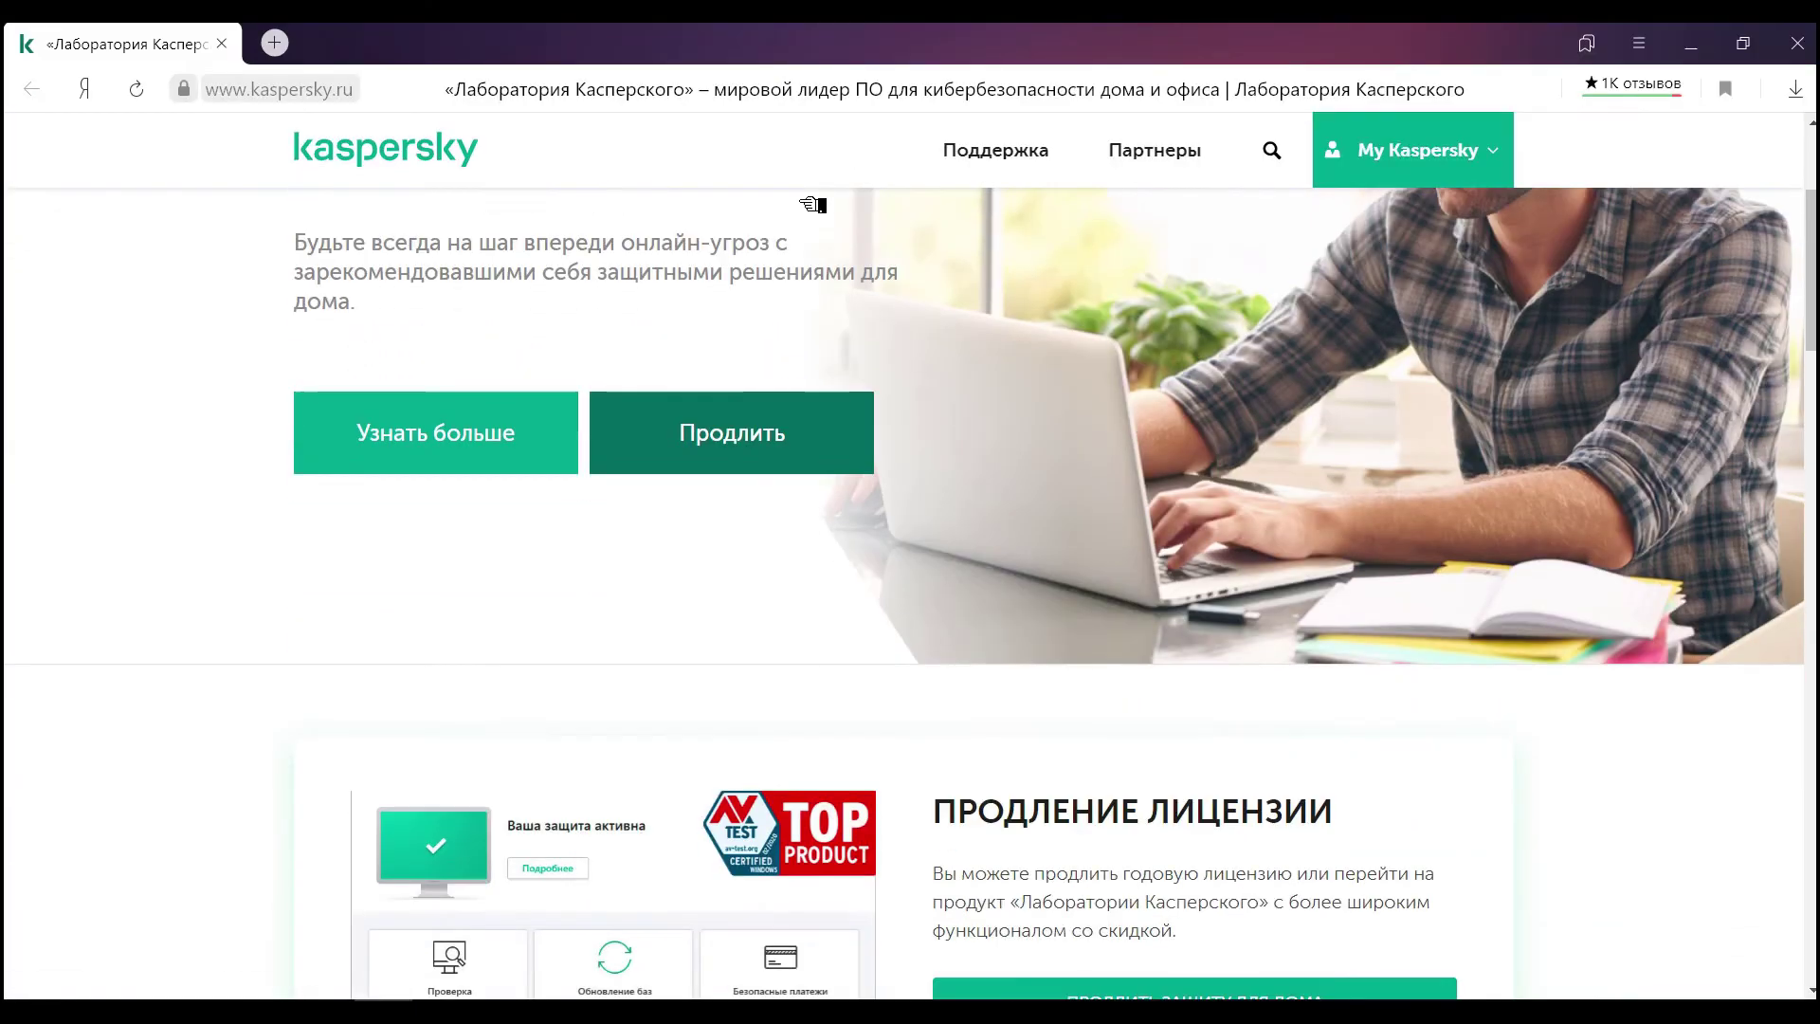
scroll(813, 205, "down", 7)
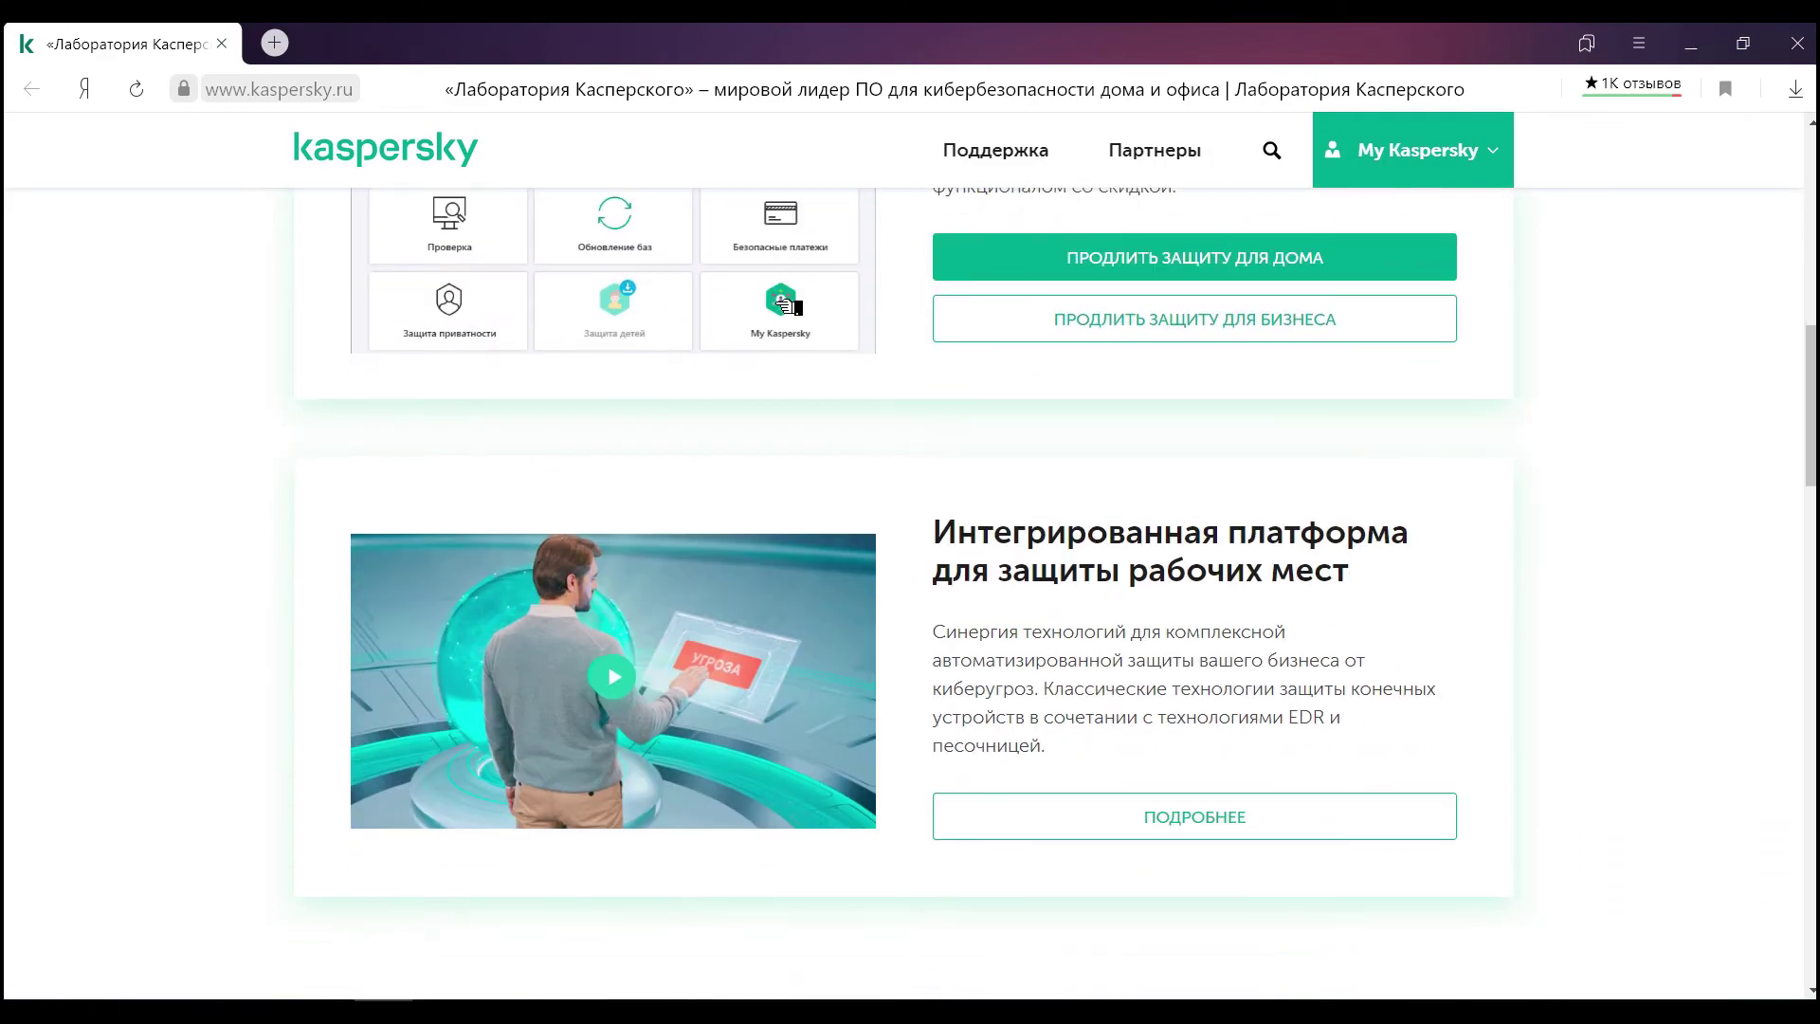
scroll(787, 308, "down", 13)
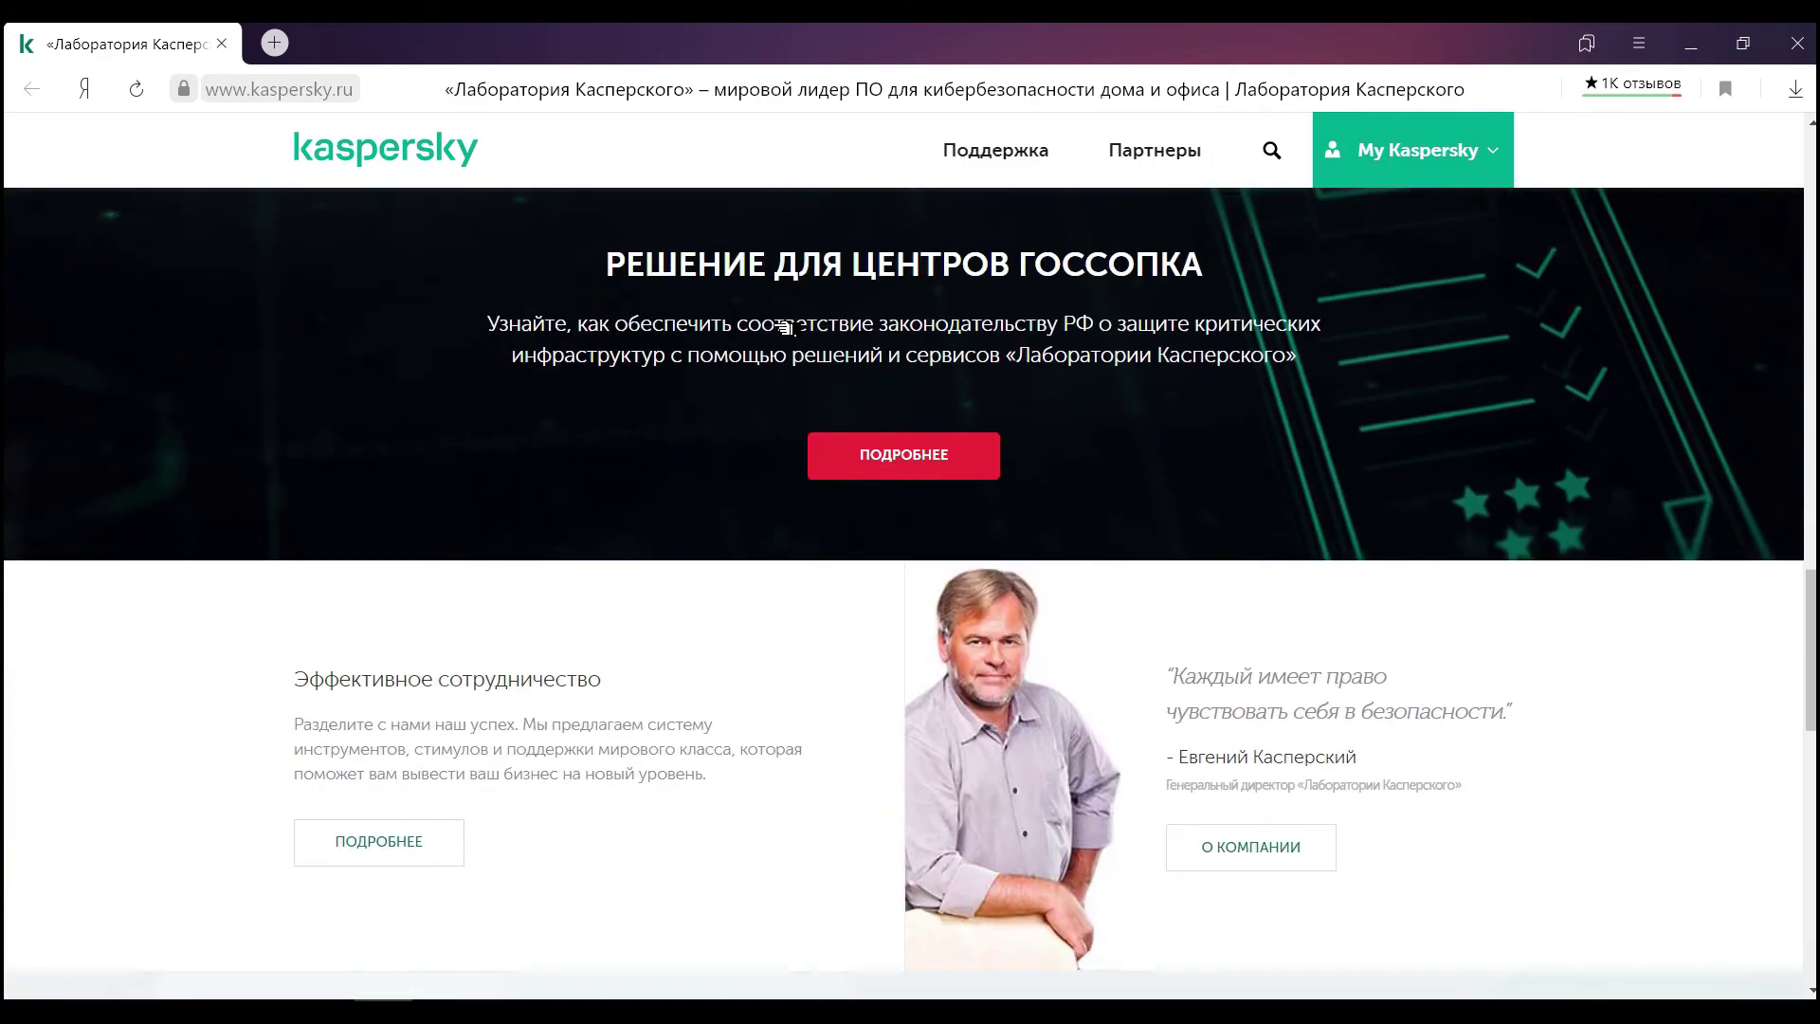
scroll(787, 328, "down", 5)
left_click(929, 375)
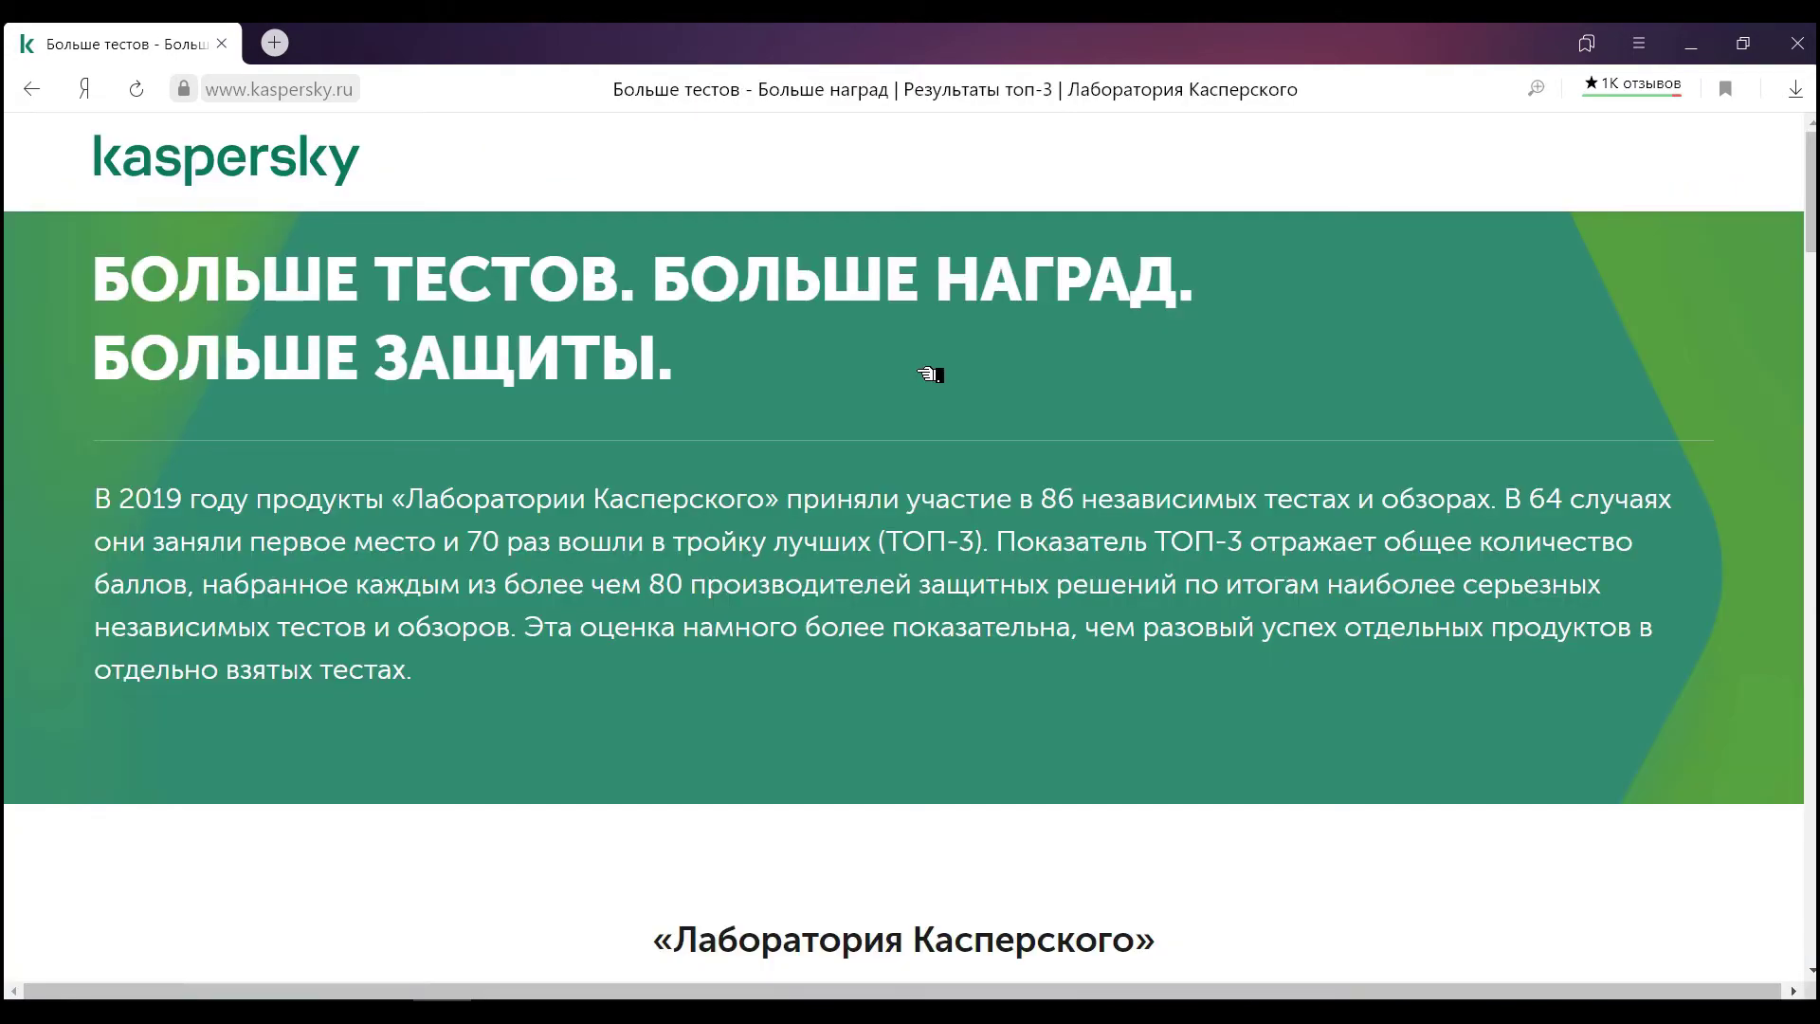
- Review the independent test labs, the tested protection categories and the 2017–2019 «ТОП-3» results on the Kaspersky awards page
scroll(1022, 322, "down", 5)
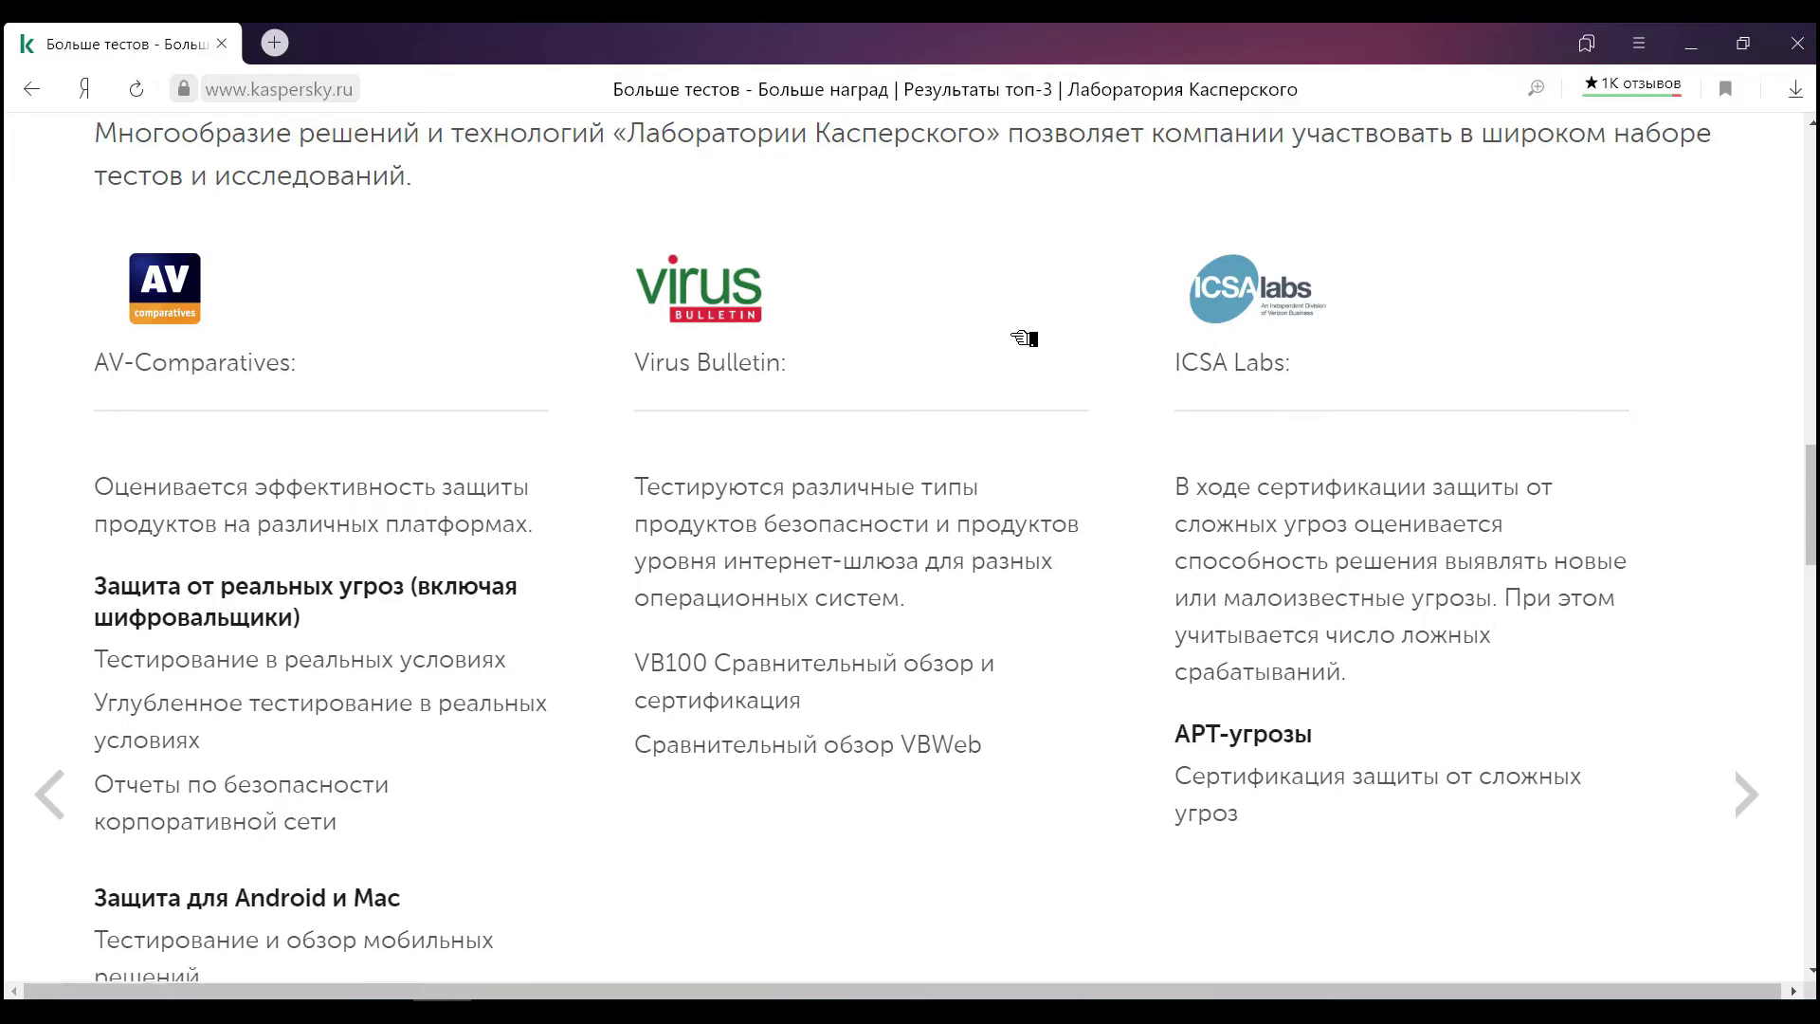
scroll(1028, 338, "down", 8)
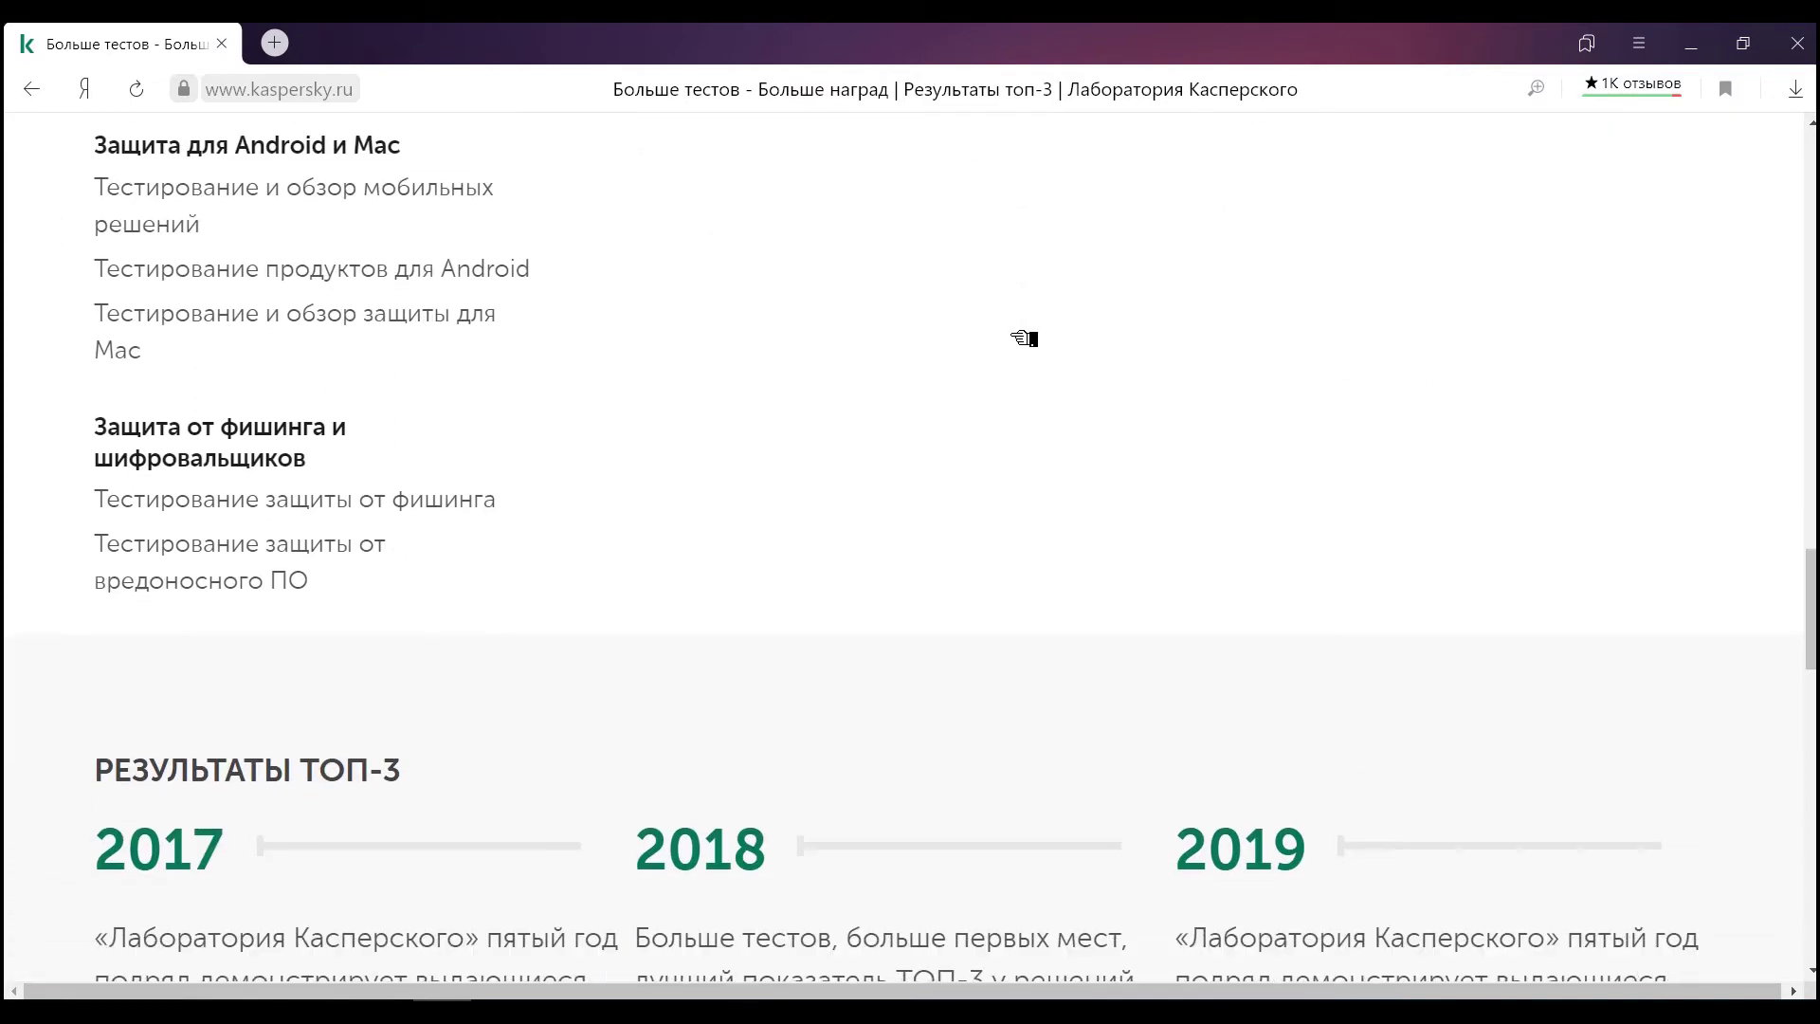
scroll(1024, 338, "down", 6)
scroll(1024, 338, "down", 2)
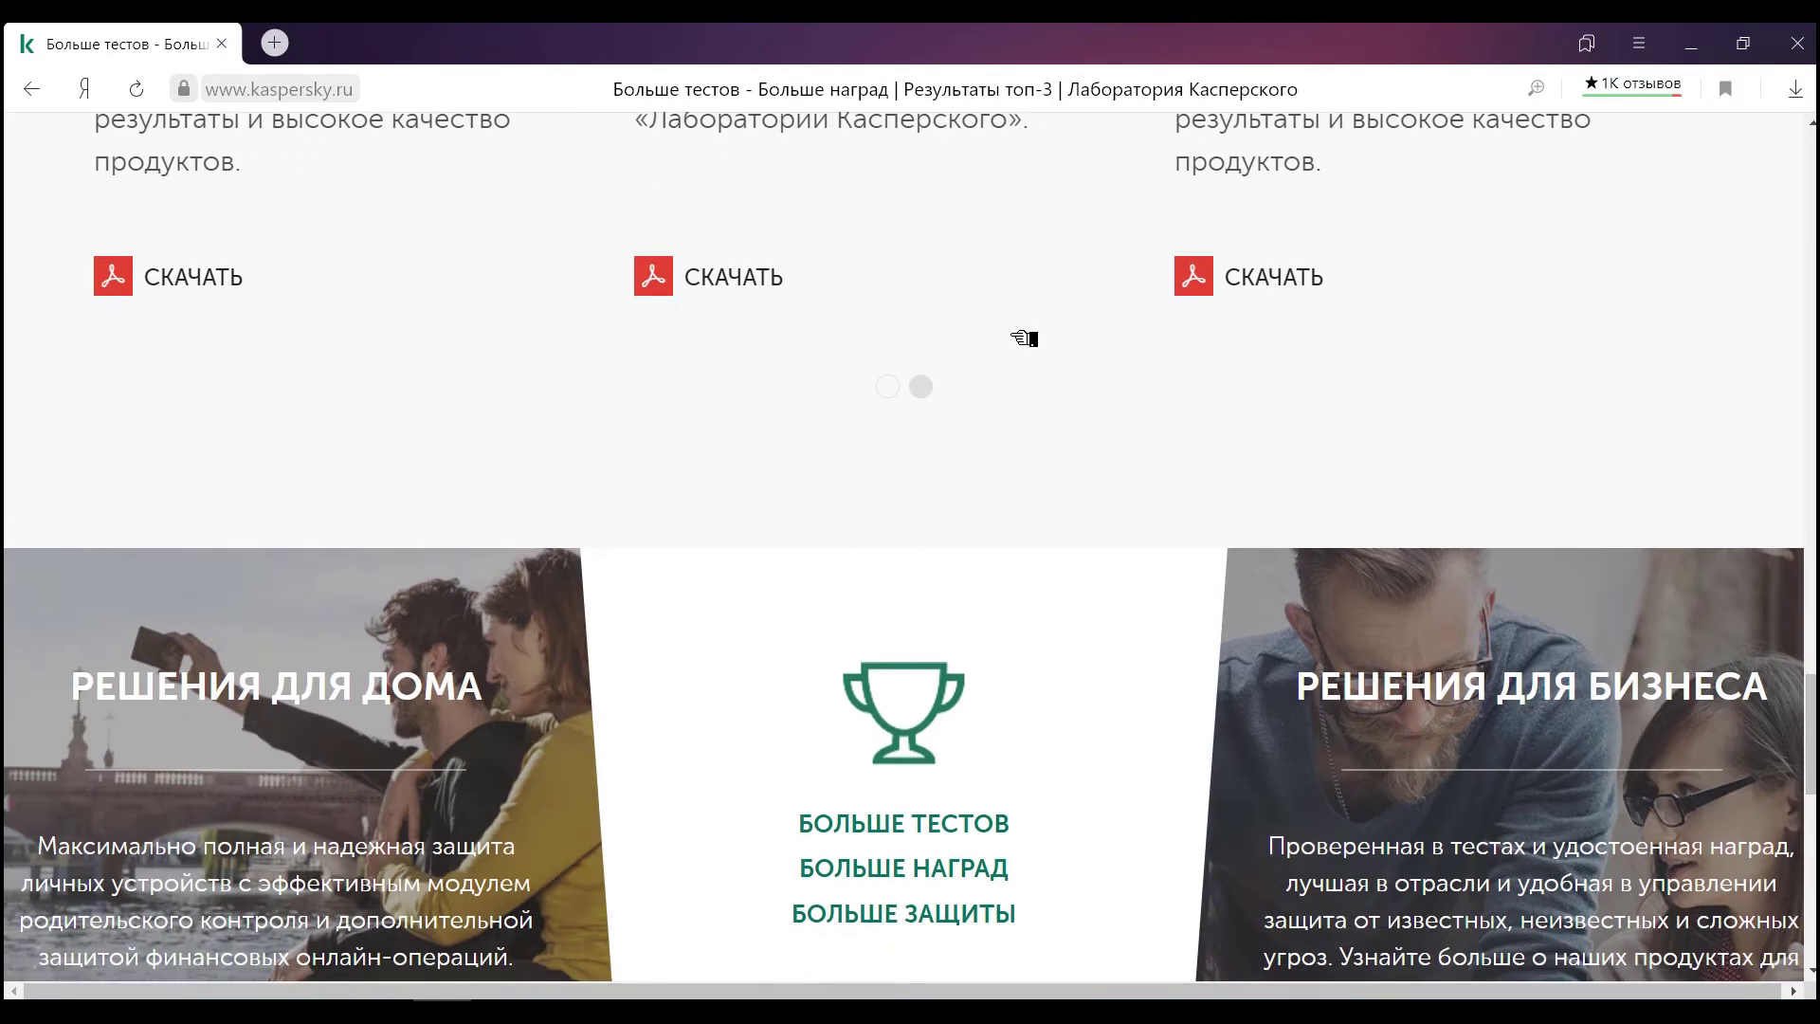